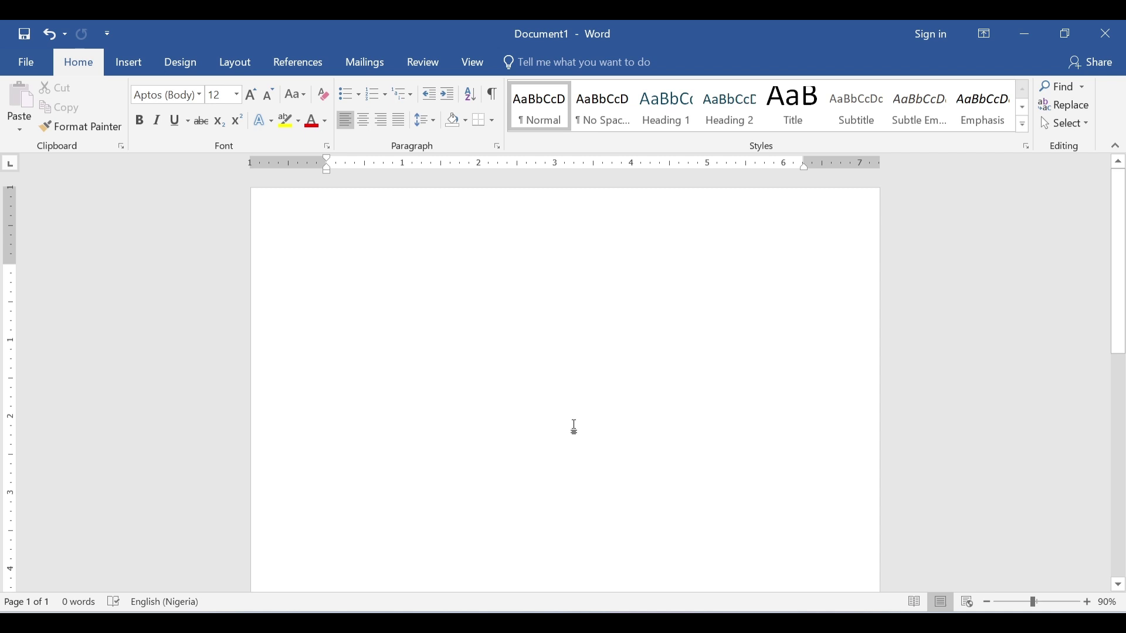
Zoom out to about 41% to see the whole page and bring up the Design tools
left_click_drag(1033, 602, 1011, 602)
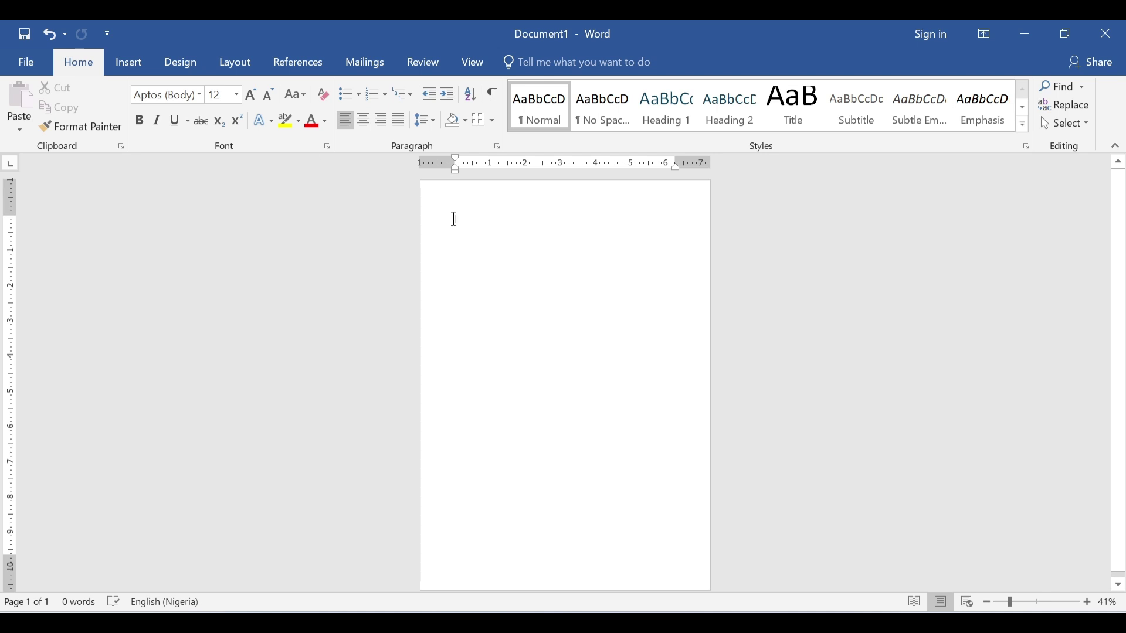
left_click(176, 66)
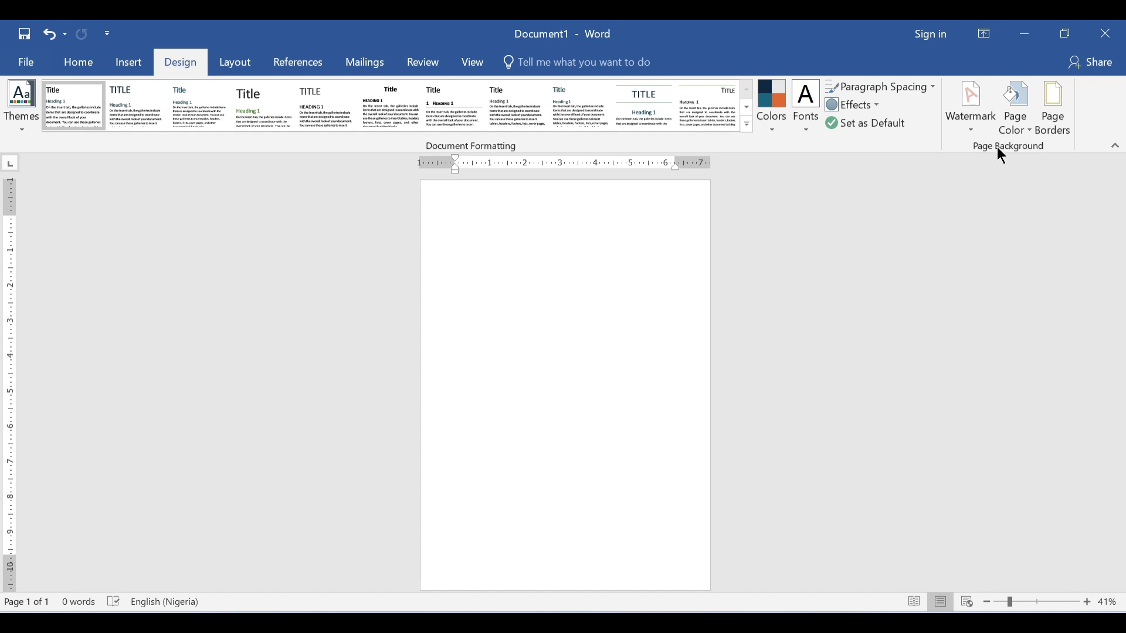
Open the Page Borders settings and choose a multi-line border style
left_click(1058, 122)
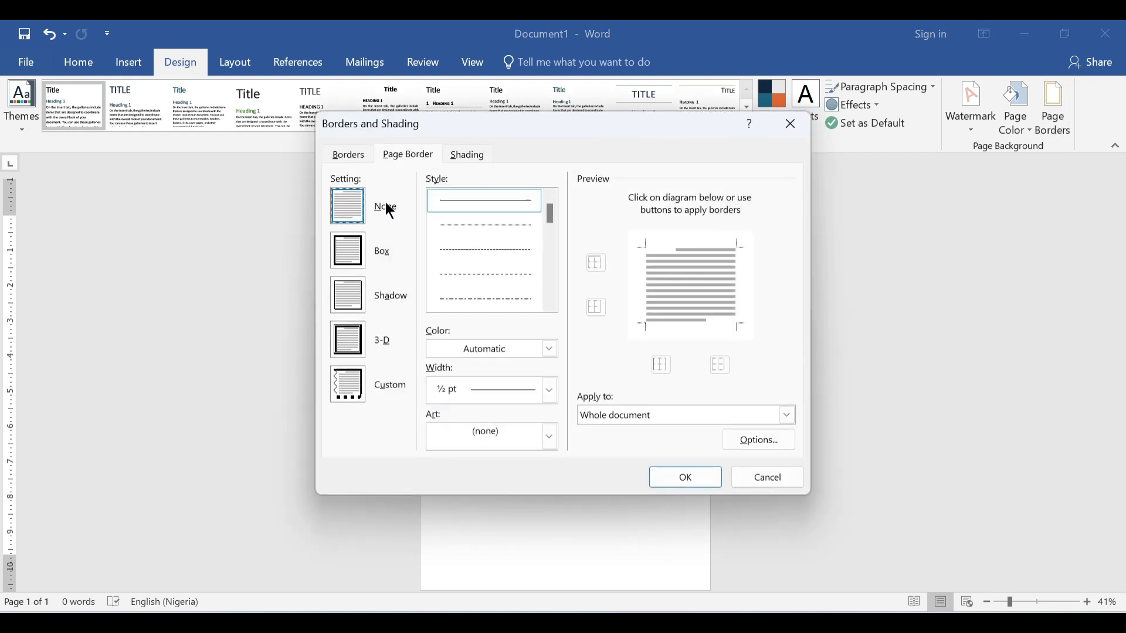
left_click_drag(548, 210, 557, 248)
left_click(480, 293)
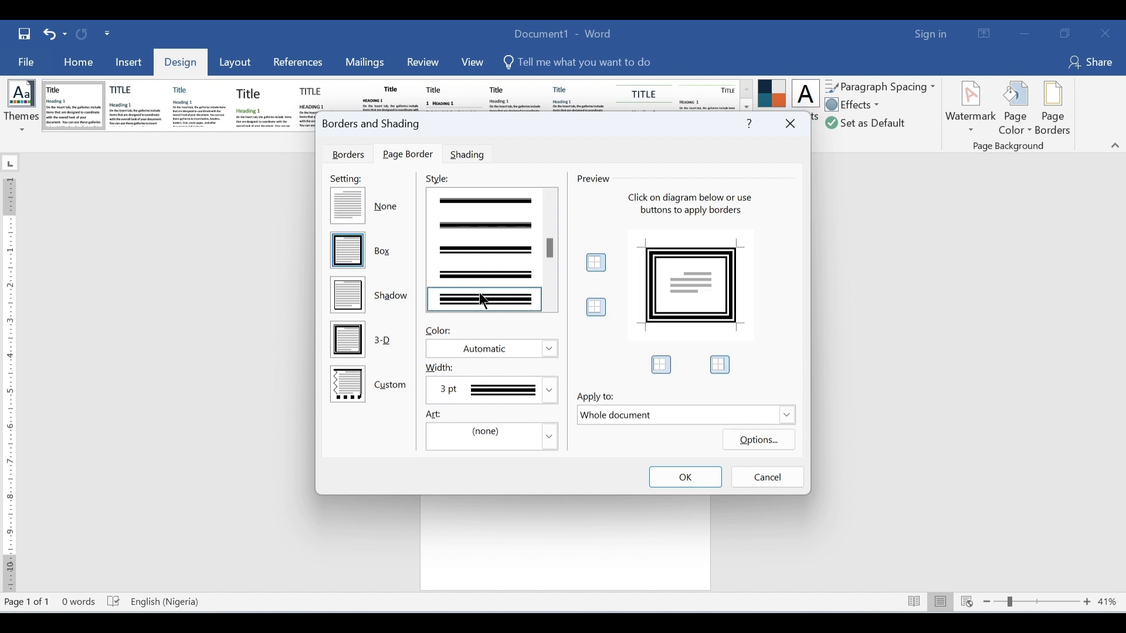
Try the None, Box, Shadow and 3-D settings, then settle on Custom without the bottom edge
left_click(359, 209)
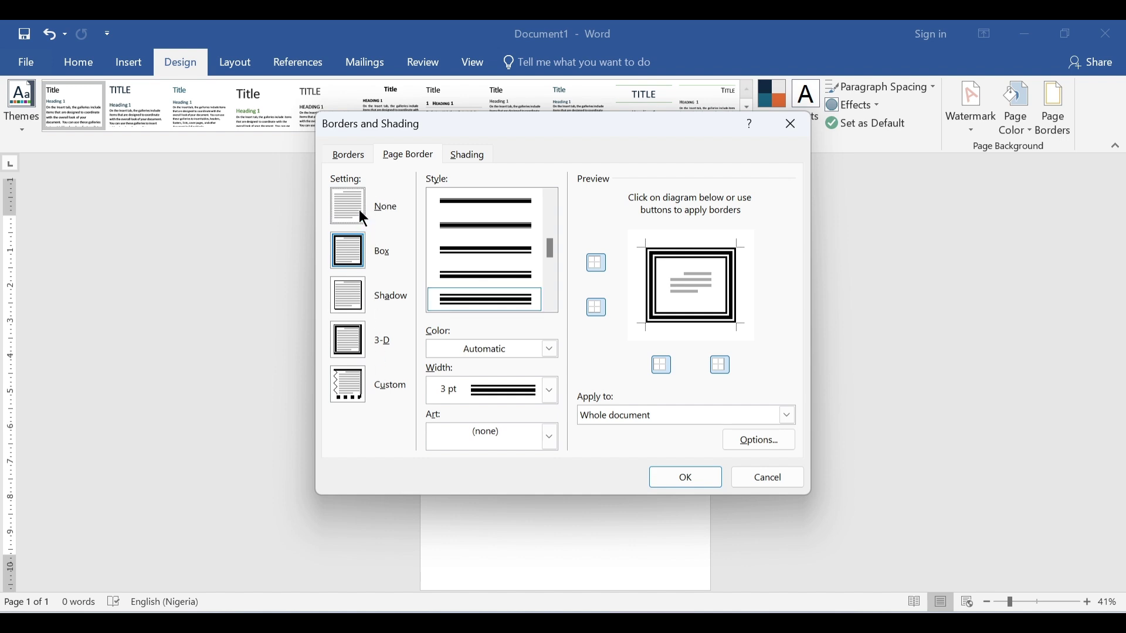
left_click(364, 250)
left_click(352, 305)
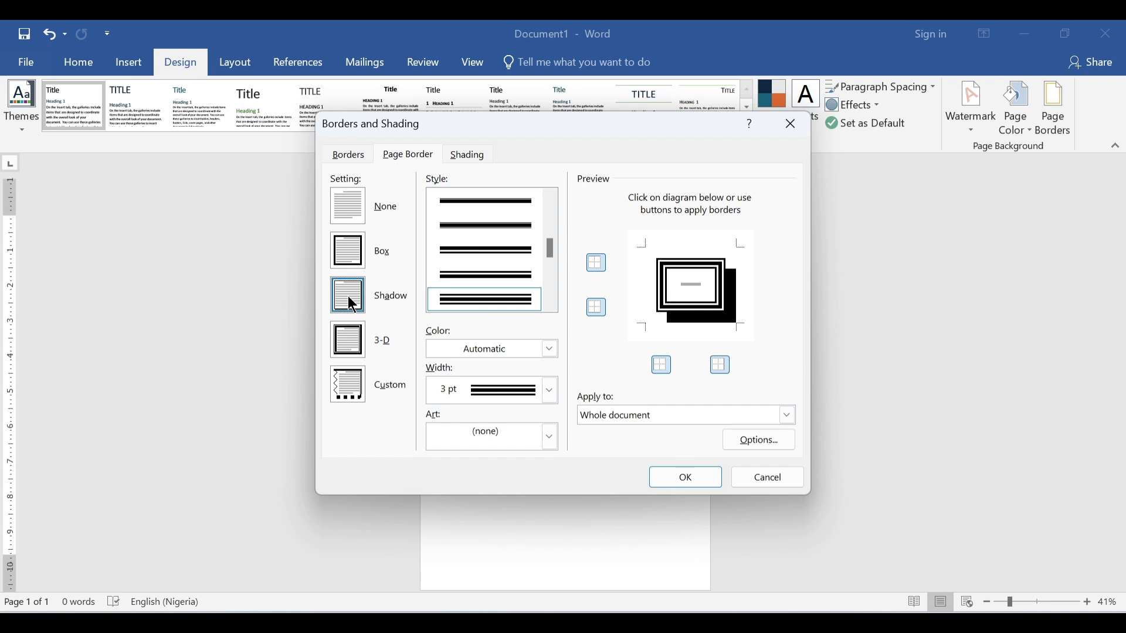
left_click(349, 359)
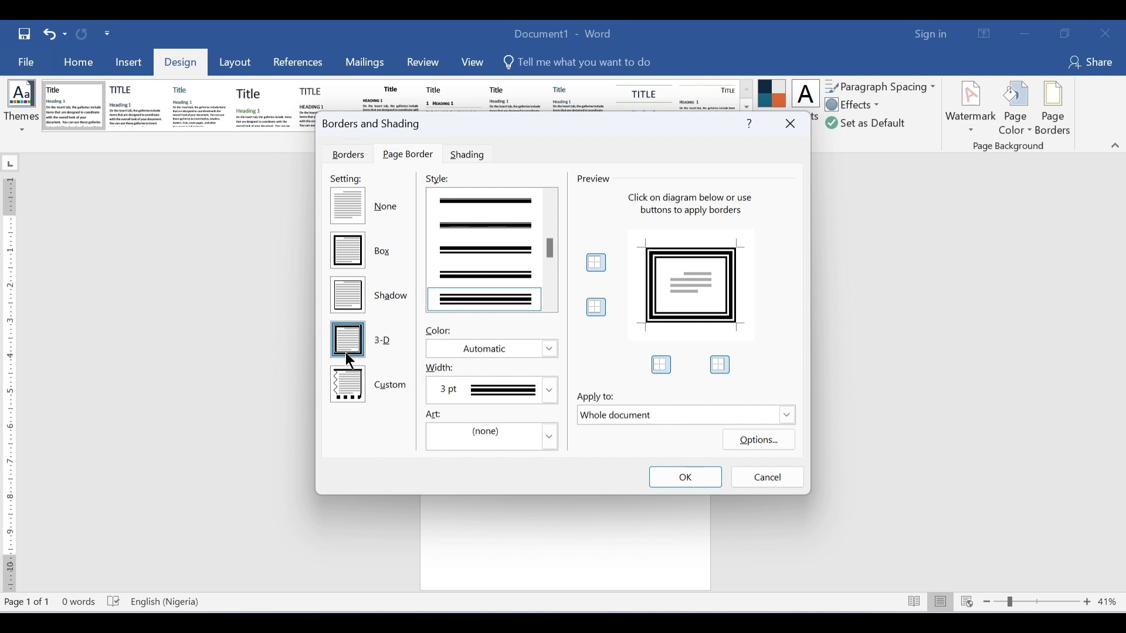
left_click(358, 394)
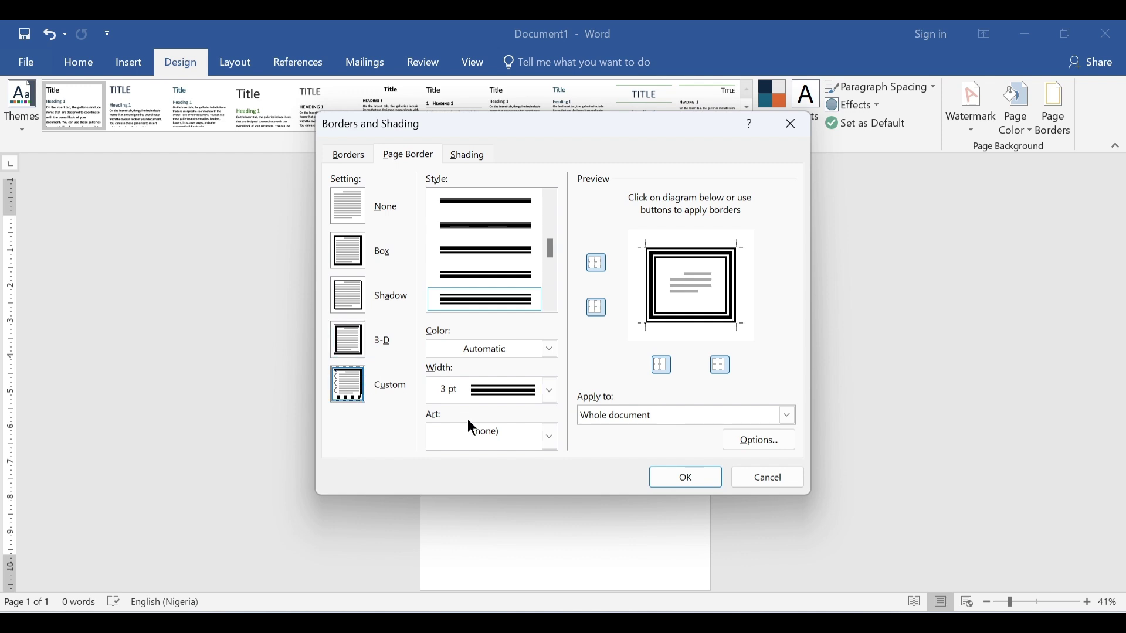
left_click(595, 307)
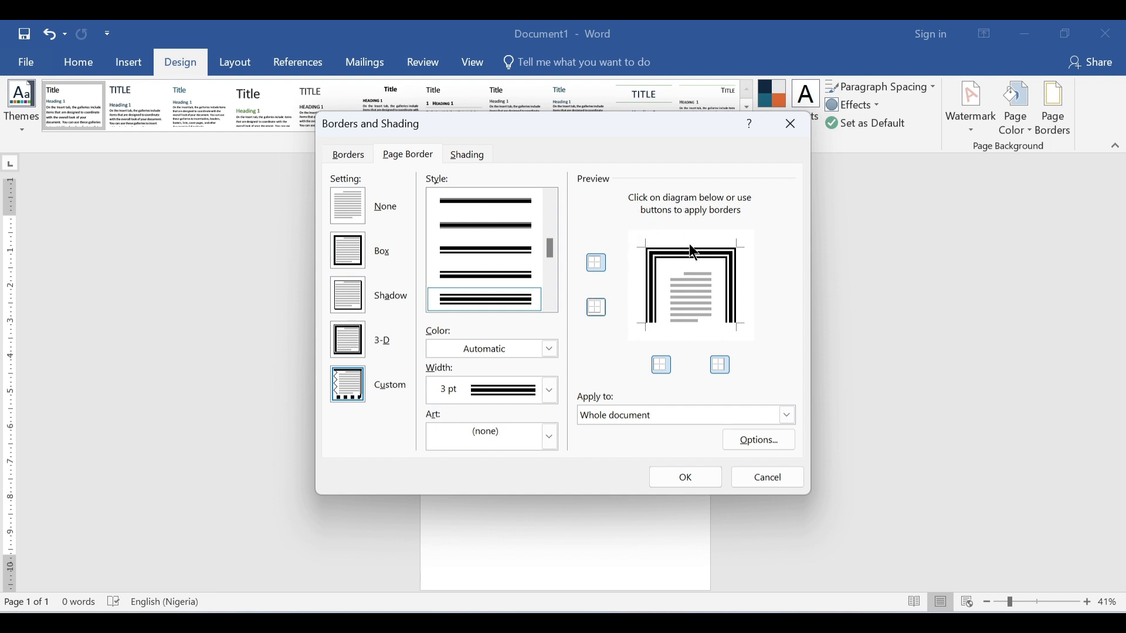
Reapply the top and left edges using the single thick line style
scroll(502, 221, "up", 2)
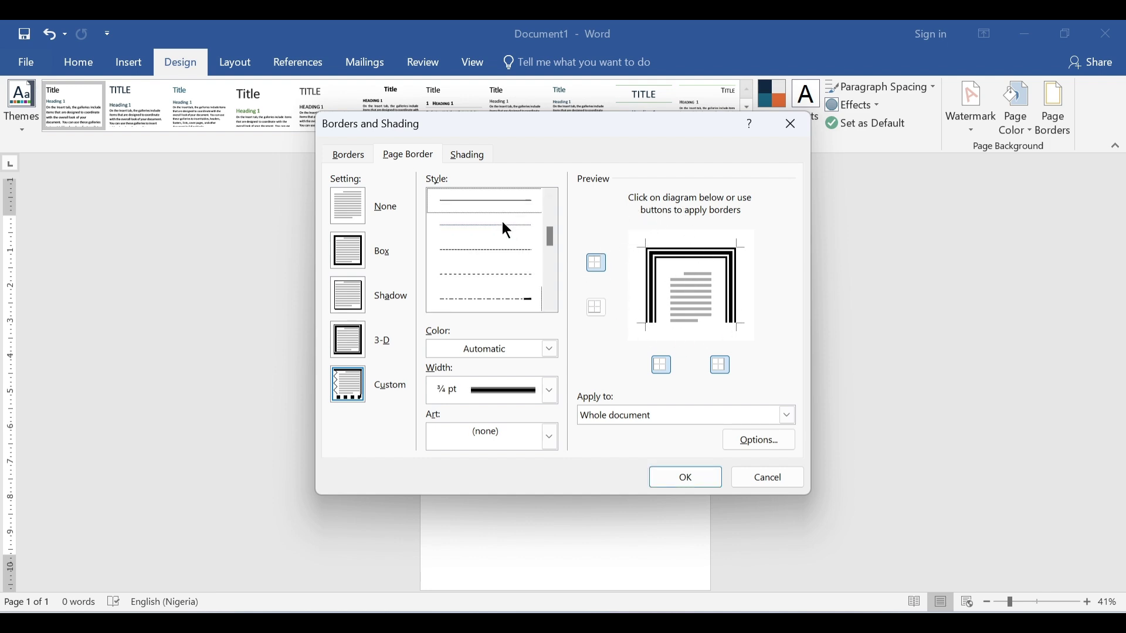
scroll(475, 243, "up", 2)
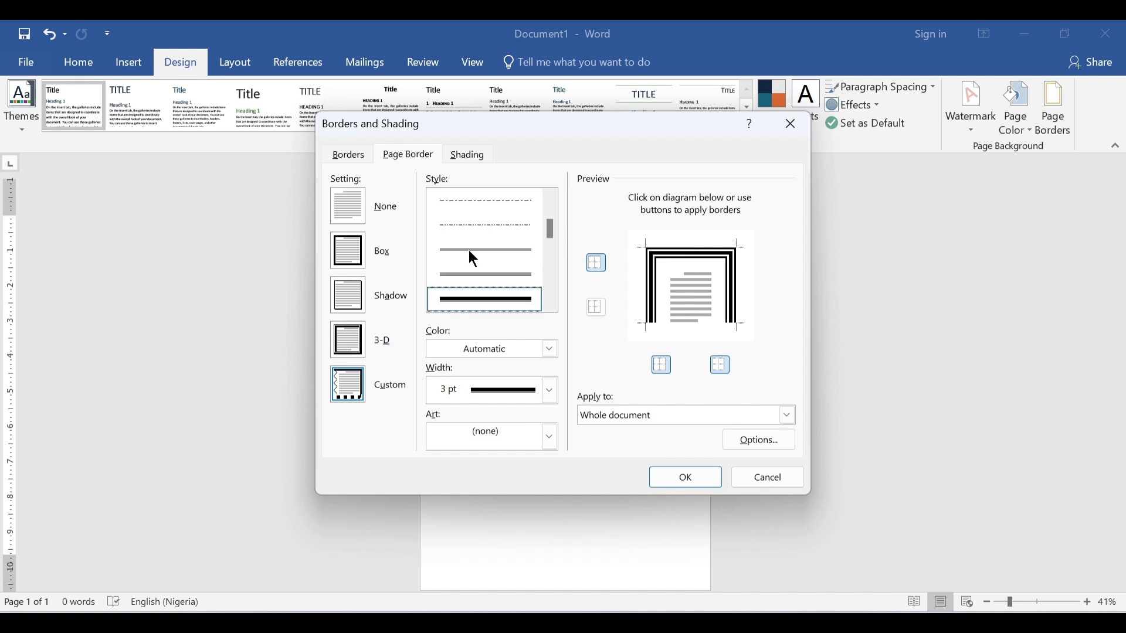
left_click(599, 267)
left_click(600, 267)
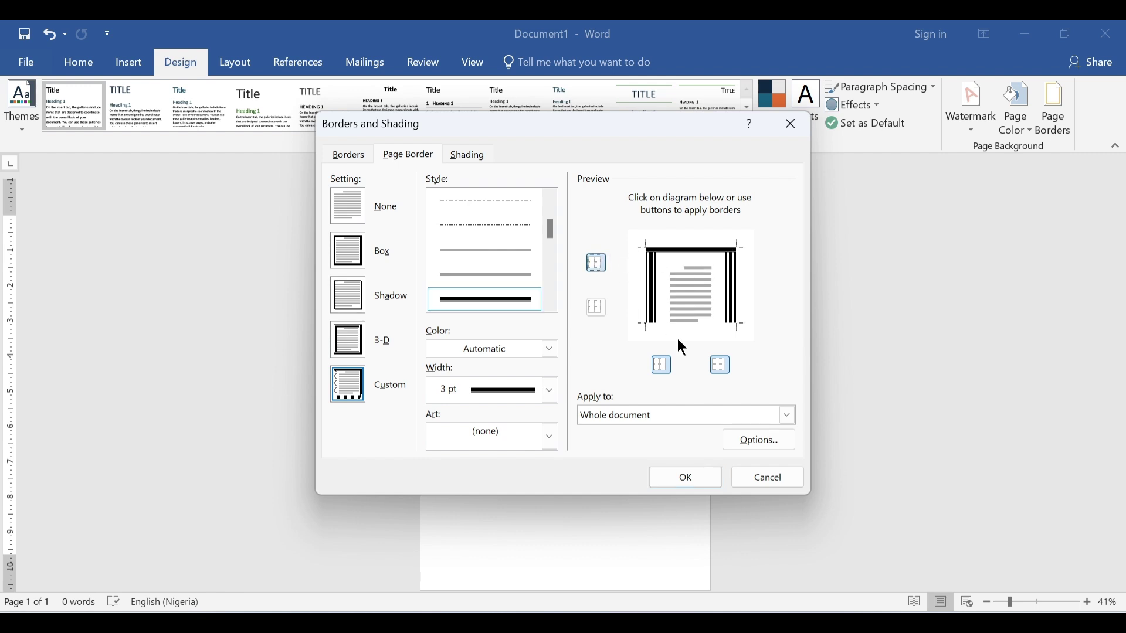
left_click(663, 364)
left_click(665, 365)
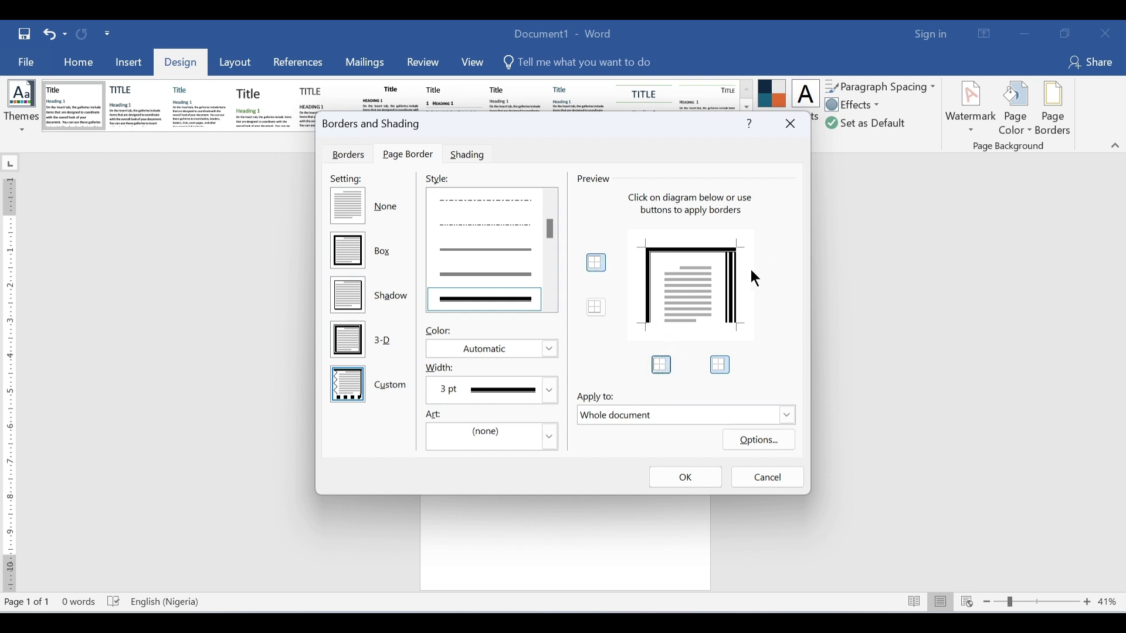
Add the bottom edge and drop the left and right, keeping only top and bottom lines
left_click(730, 321)
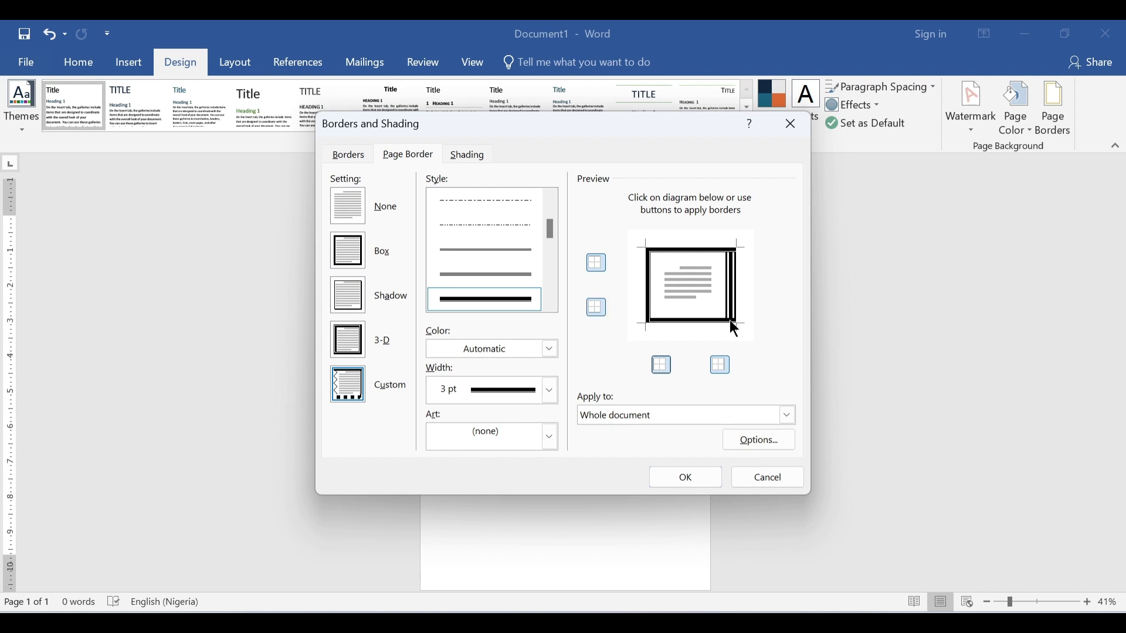
left_click(721, 368)
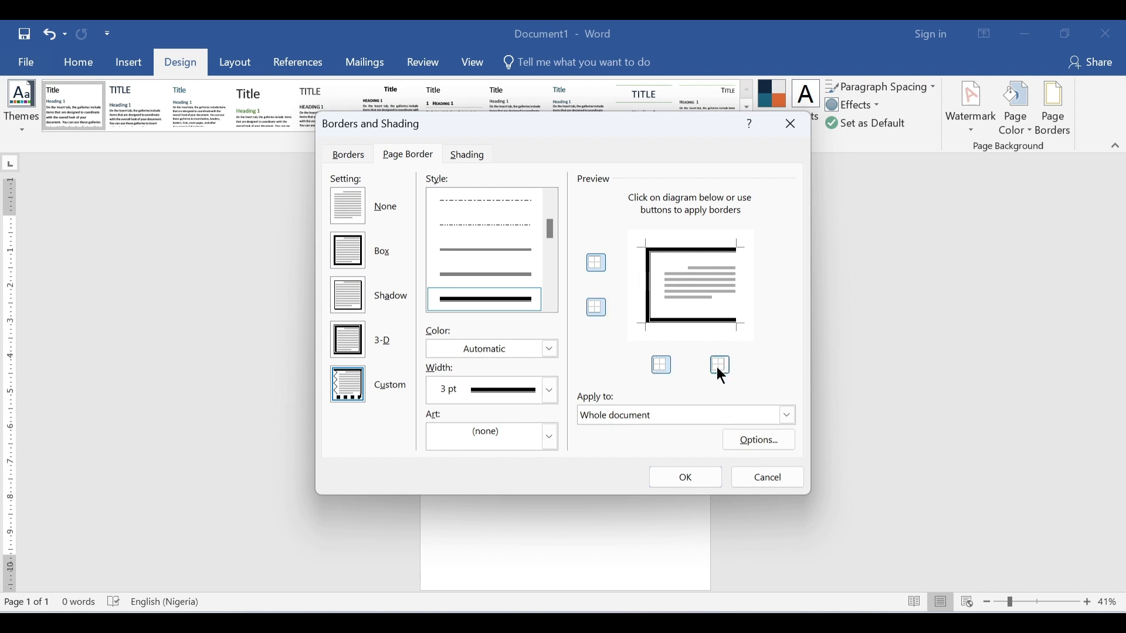
left_click(657, 367)
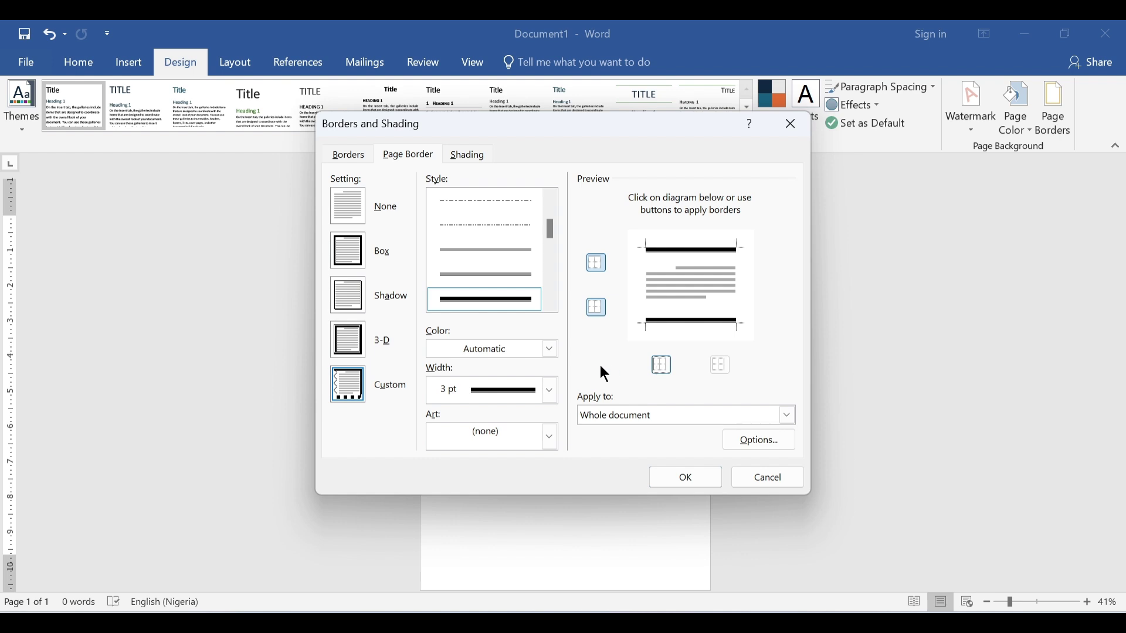
left_click(699, 249)
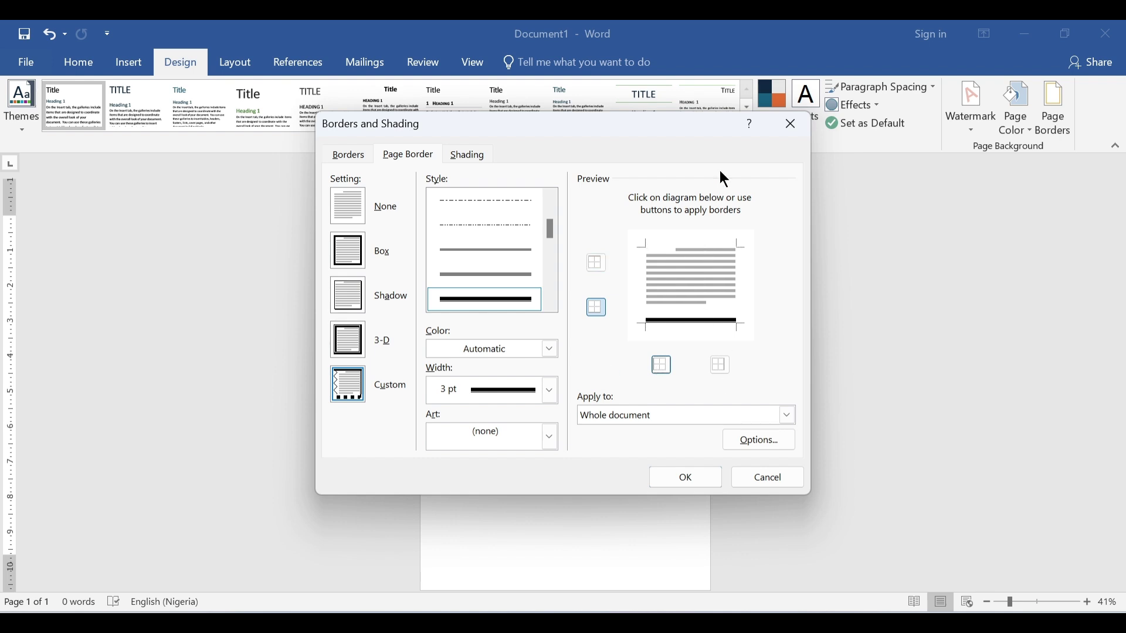
left_click(596, 262)
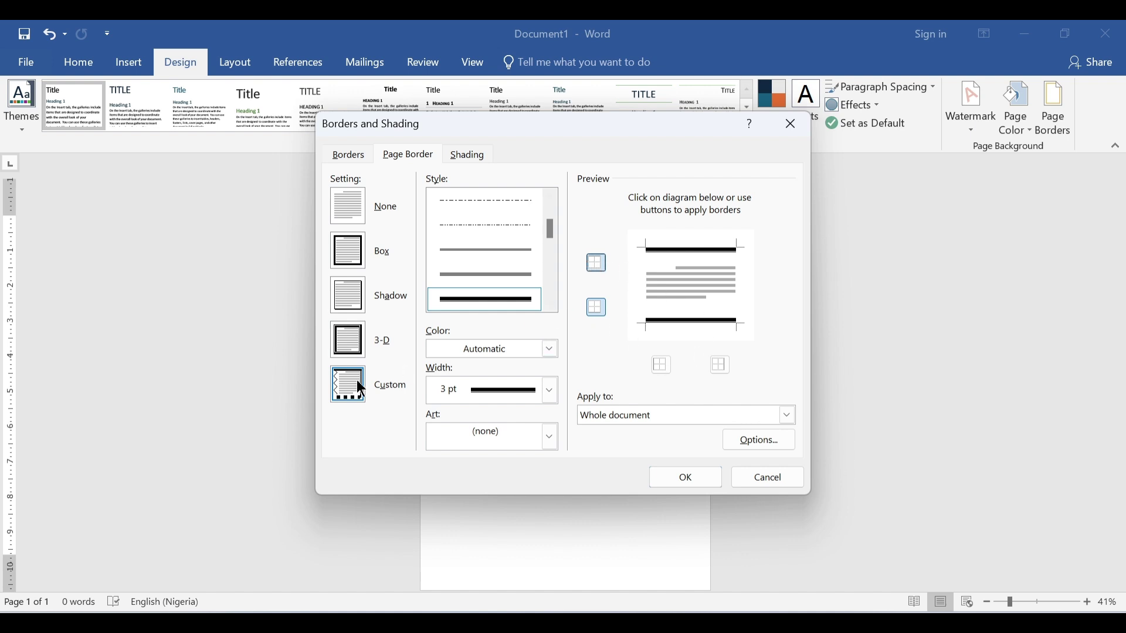
Make the top and bottom border lines purple
left_click(505, 349)
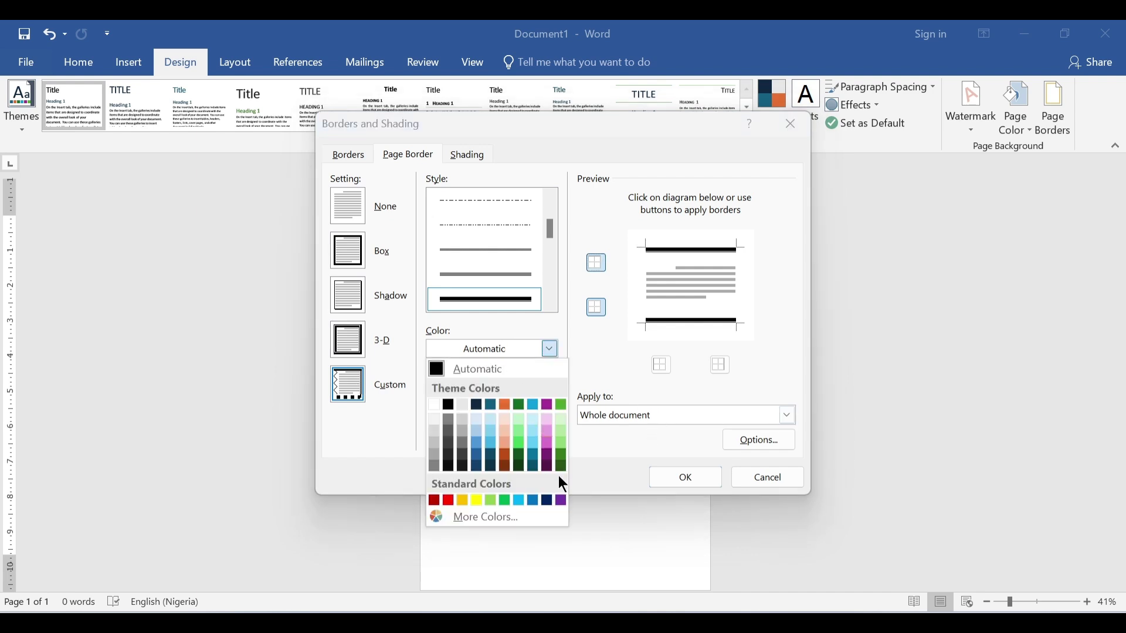
left_click(561, 502)
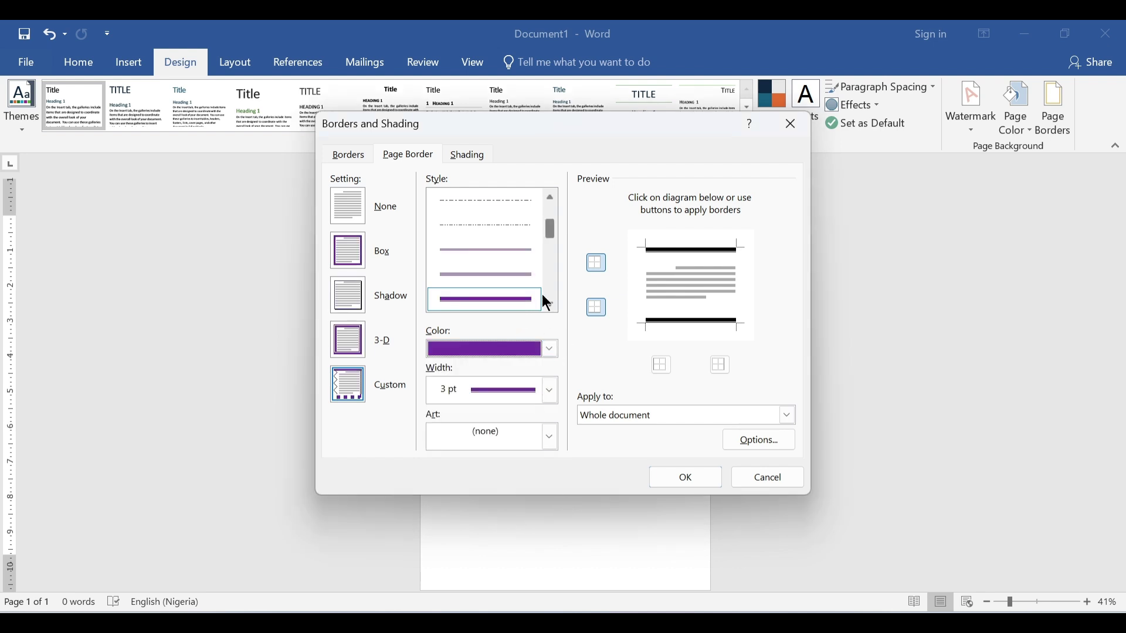
left_click(598, 308)
left_click(598, 307)
left_click(597, 262)
left_click(597, 263)
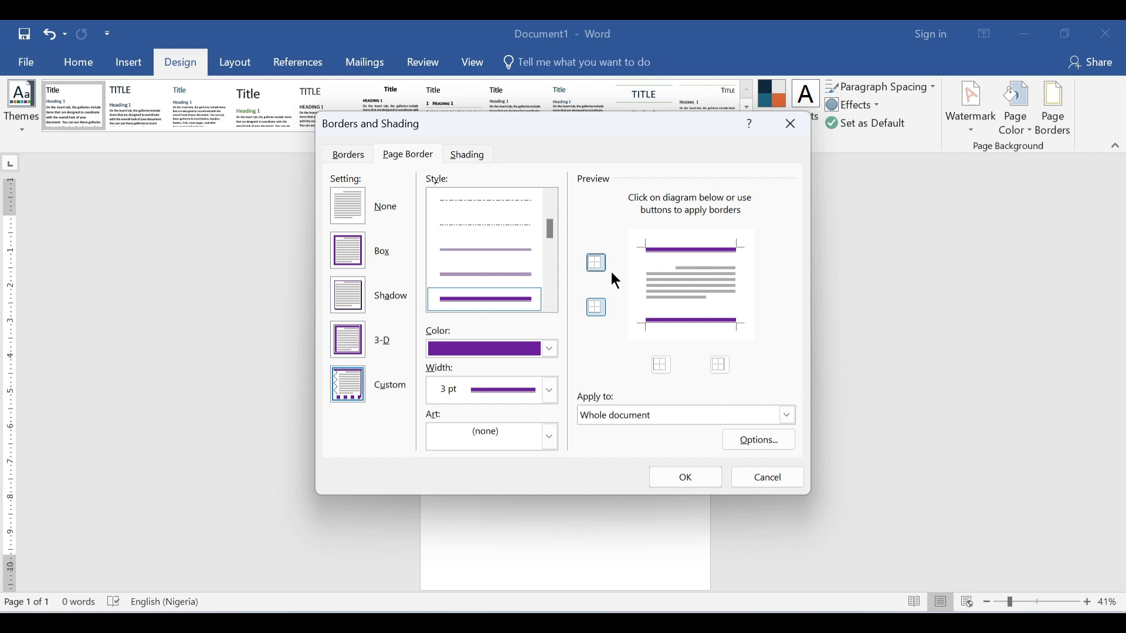
Change the top and bottom border lines to light blue
left_click(493, 348)
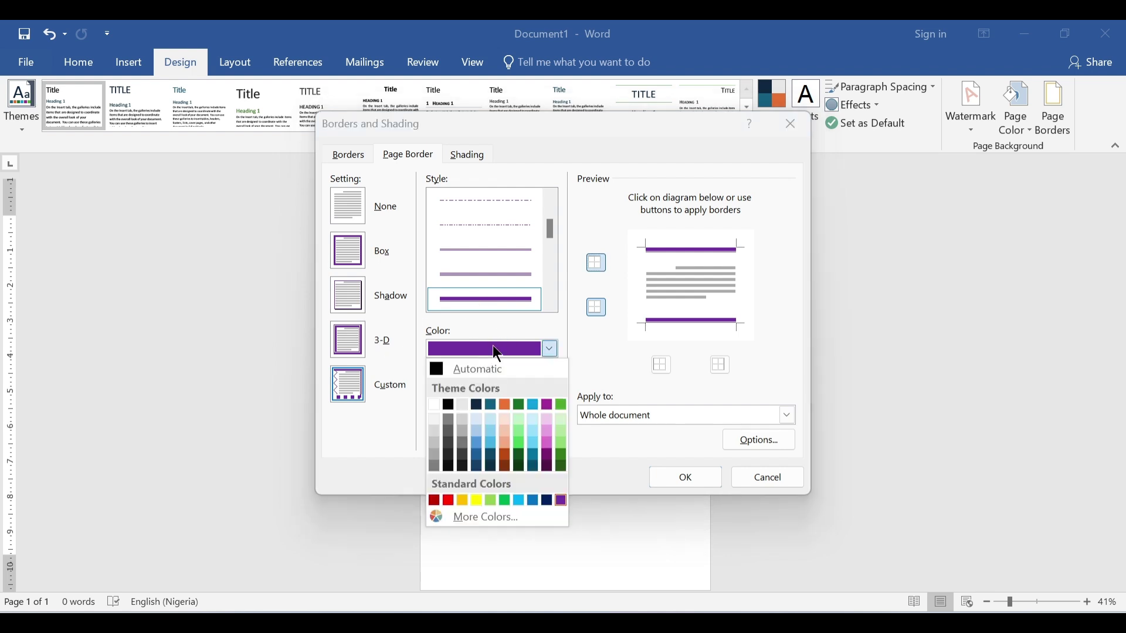
left_click(486, 444)
left_click(591, 264)
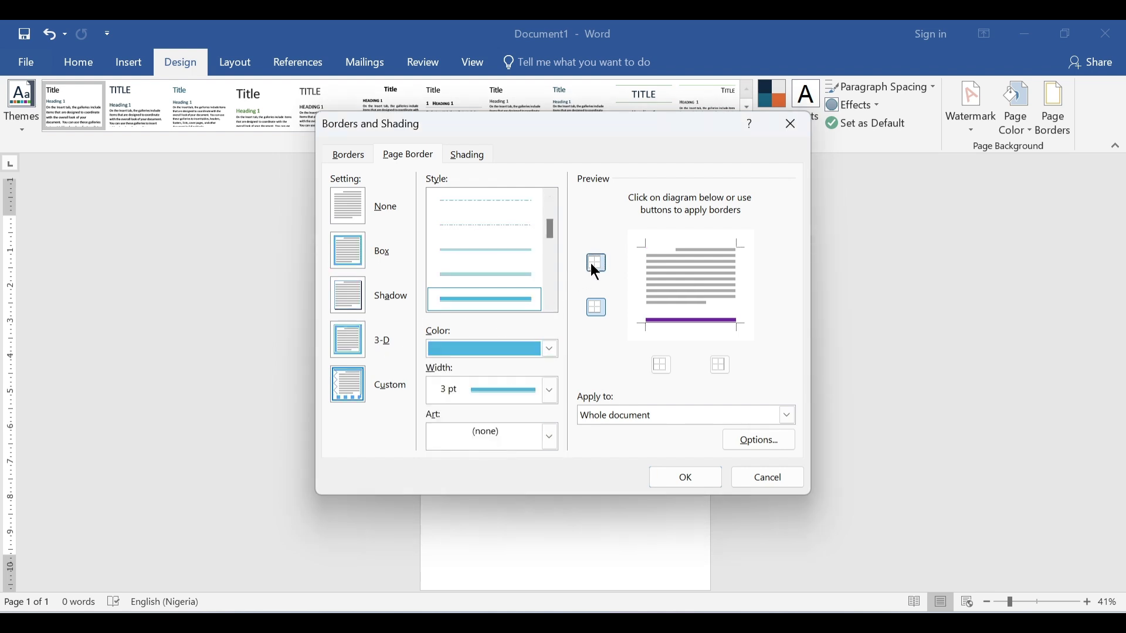
left_click(595, 317)
left_click(596, 309)
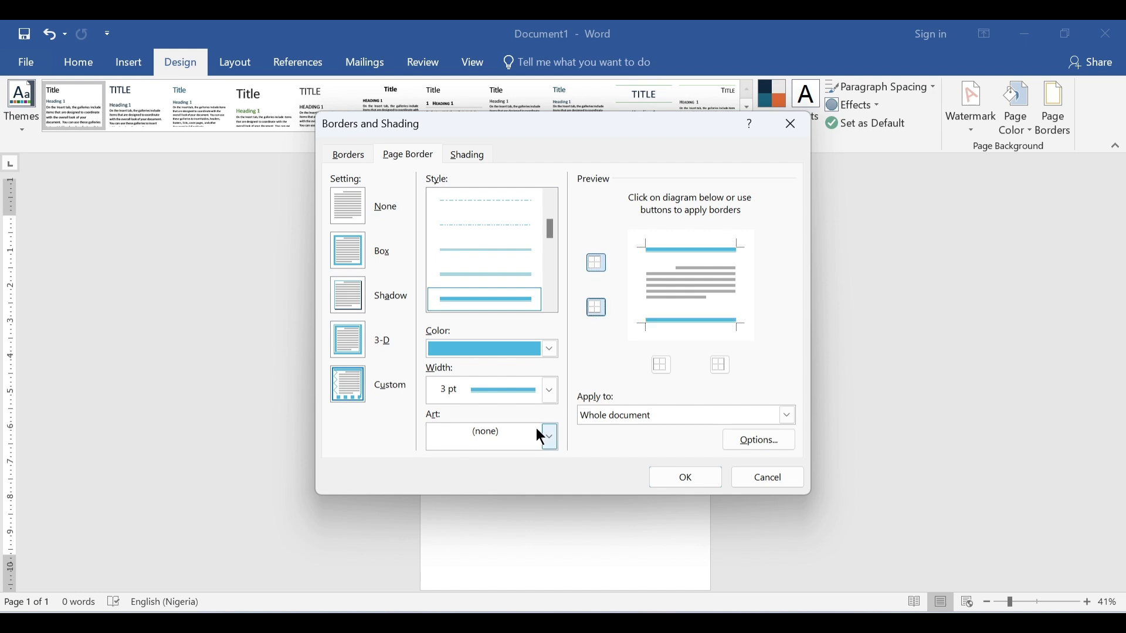
Set the border width to 6 pt and reapply the bottom edge at the new width
left_click(551, 392)
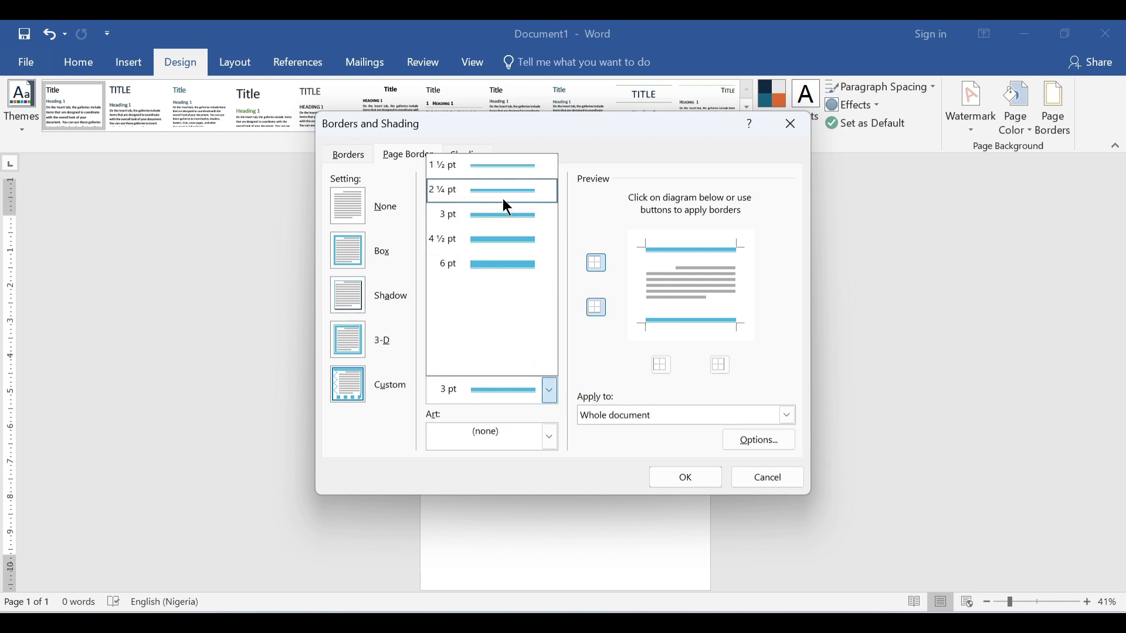
left_click(482, 267)
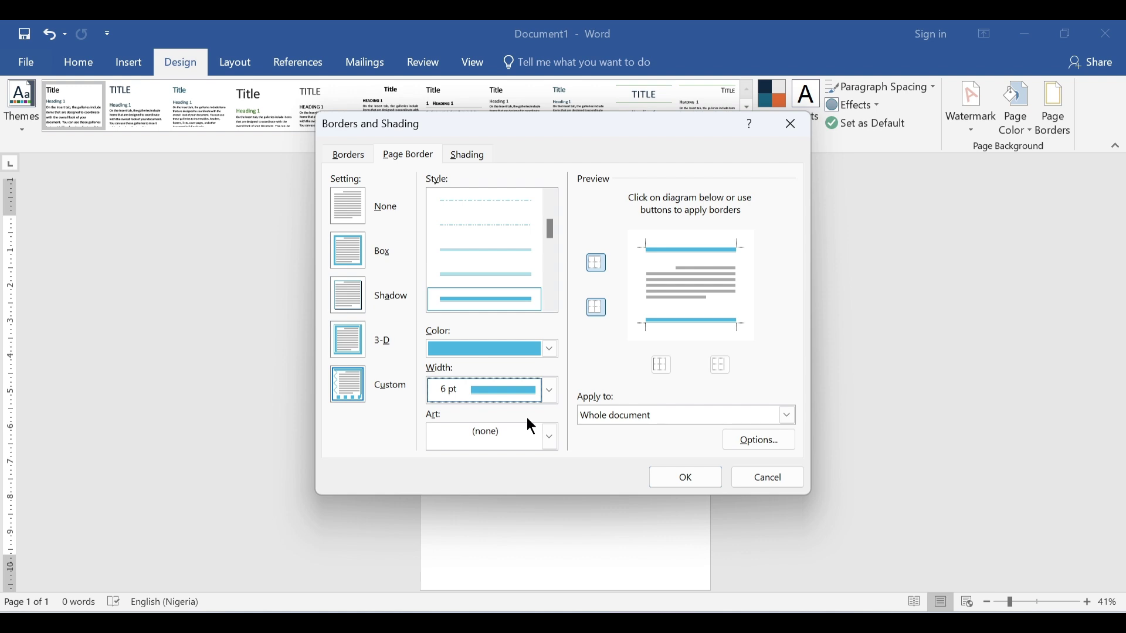
left_click(663, 363)
left_click(663, 364)
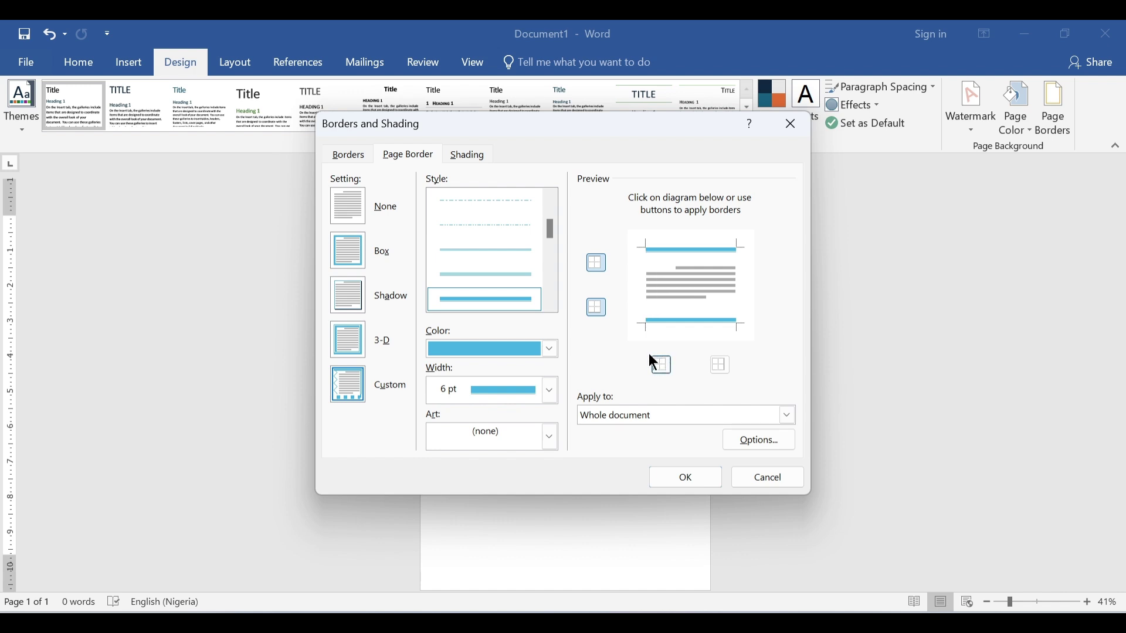
left_click(596, 311)
left_click(596, 311)
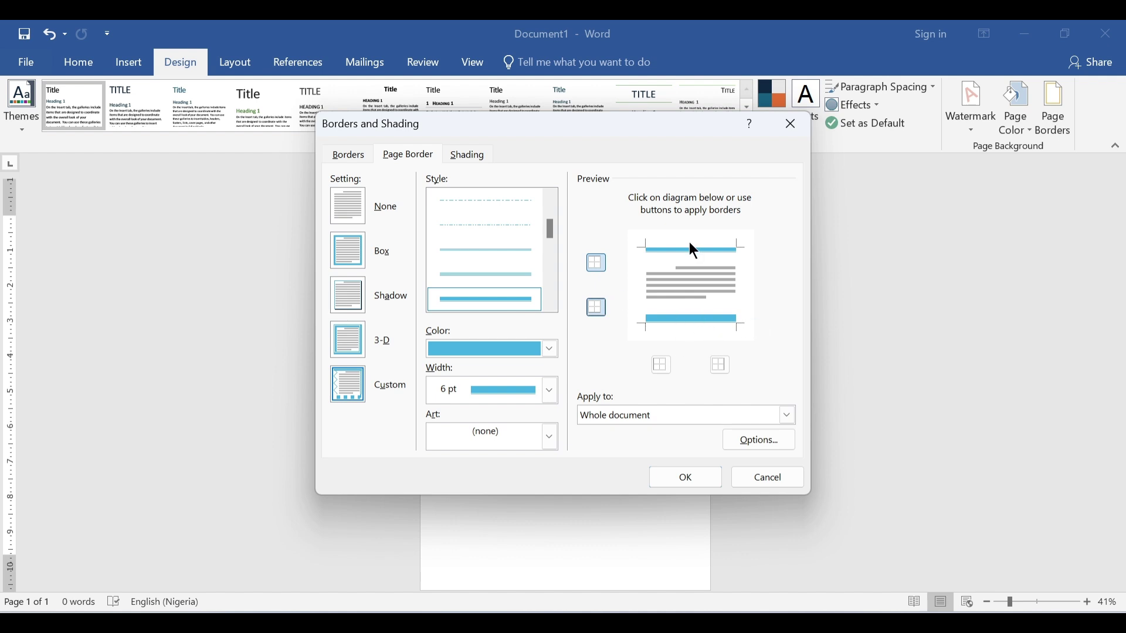
left_click(550, 438)
Choose the green tree border art
mouse_move(551, 473)
left_mouse_down()
mouse_move(554, 556)
mouse_move(546, 463)
left_mouse_up()
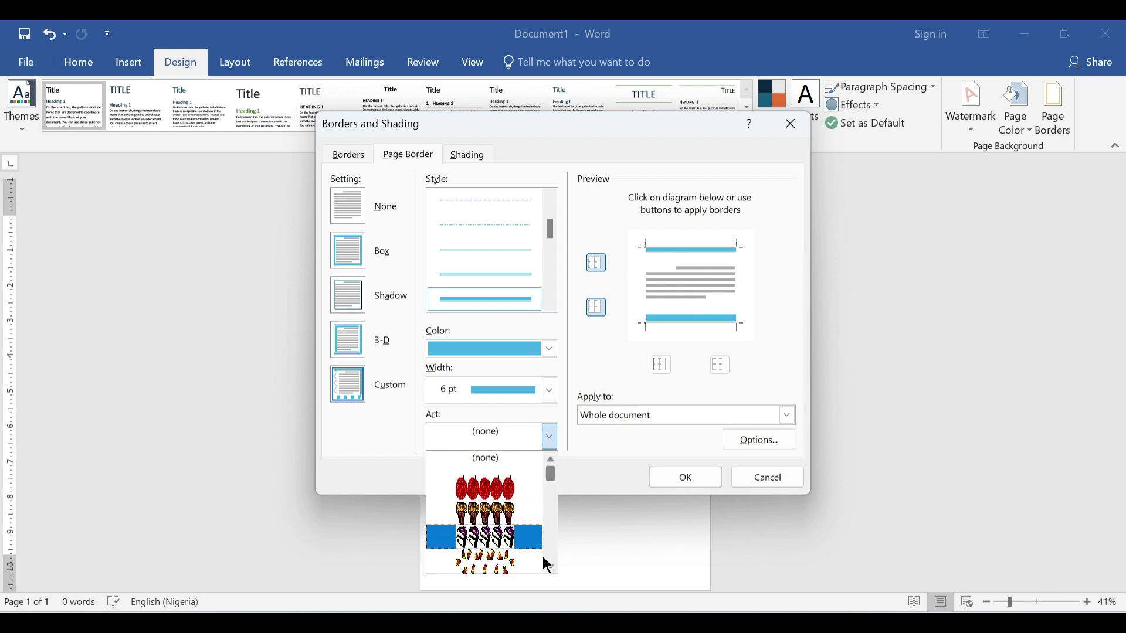
left_click(552, 569)
left_click(552, 569)
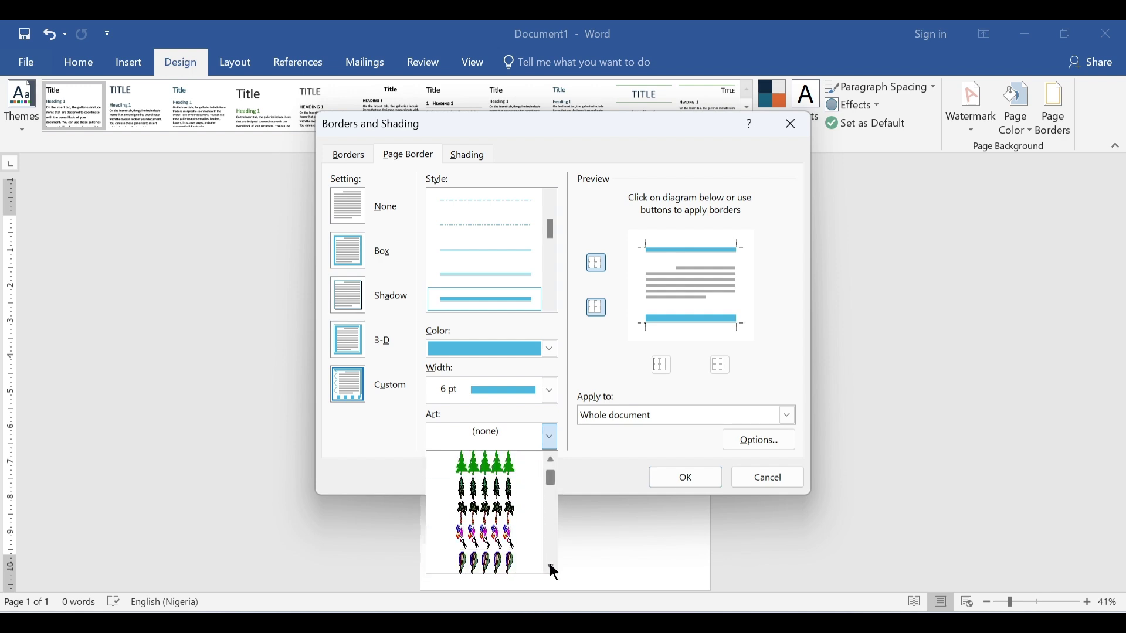
left_click(488, 461)
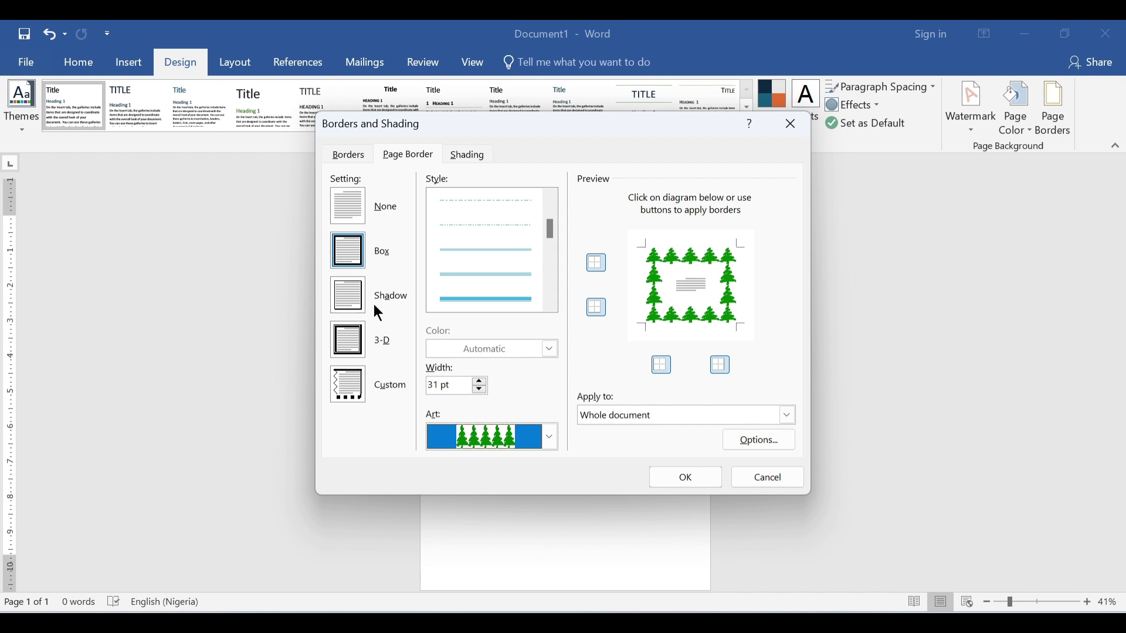
Remove the tree art's left and right sides, then switch to a plain thin line
left_click(658, 359)
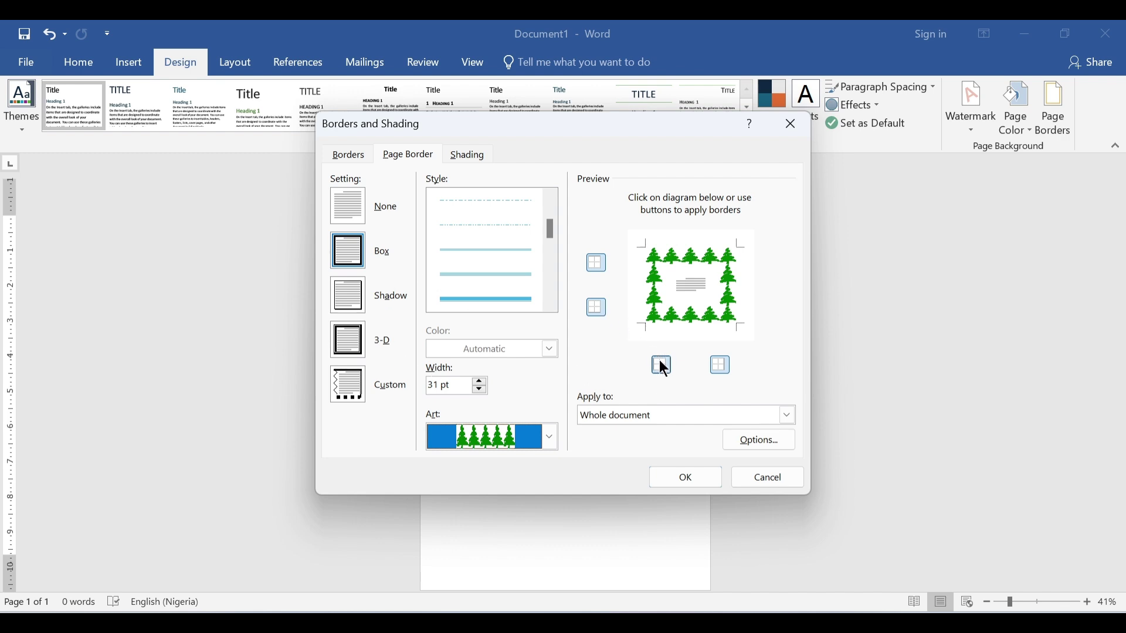
left_click(723, 370)
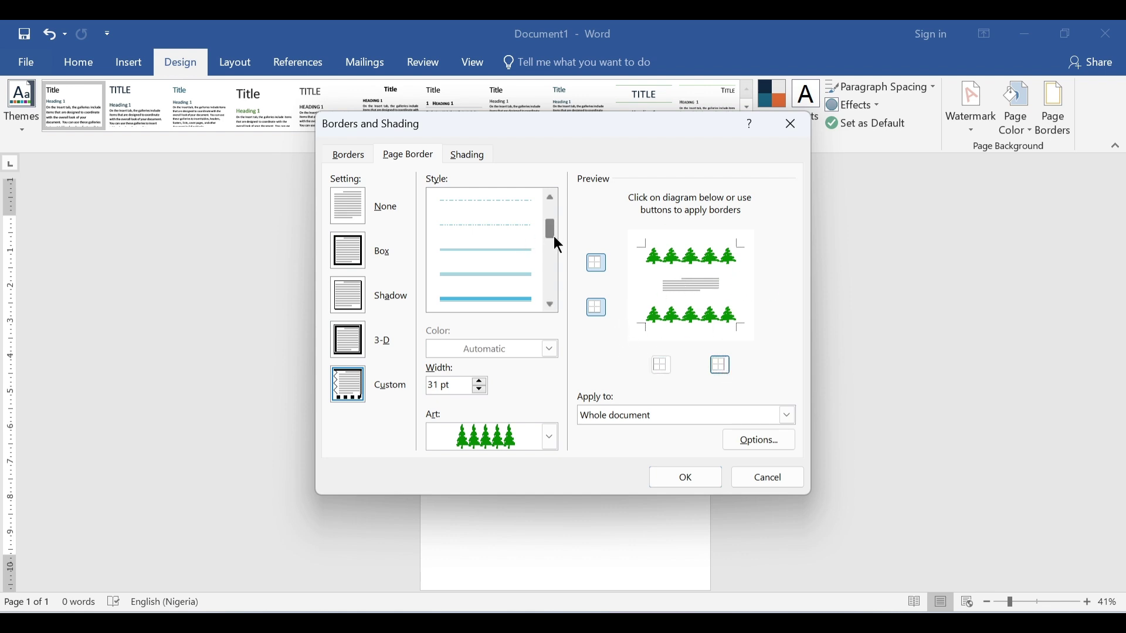
left_click_drag(554, 237, 553, 311)
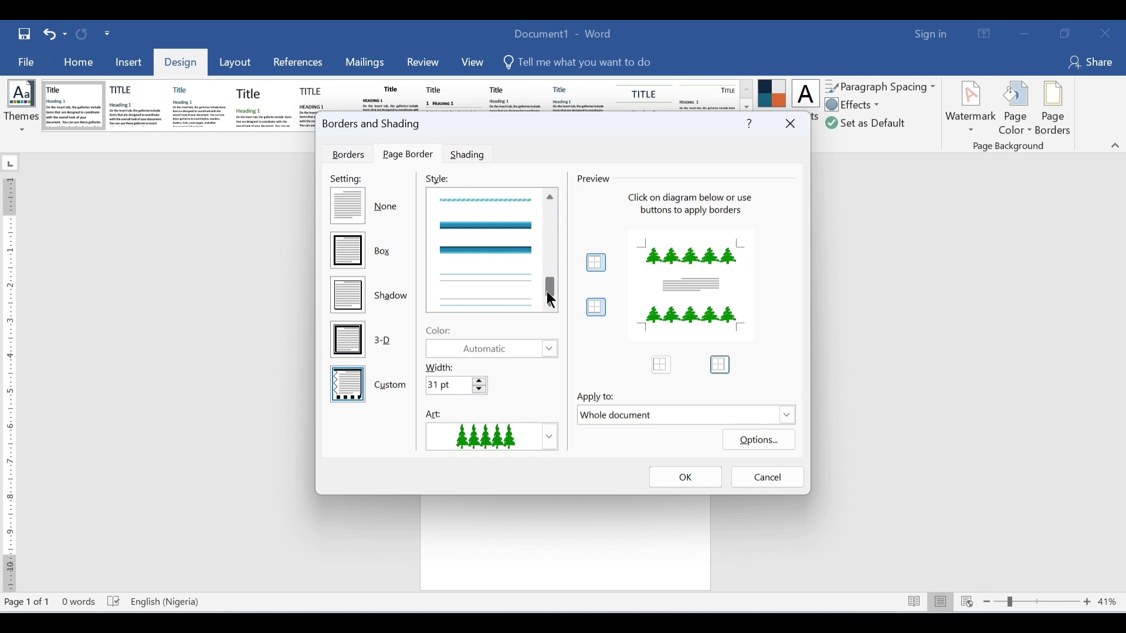
left_click(488, 280)
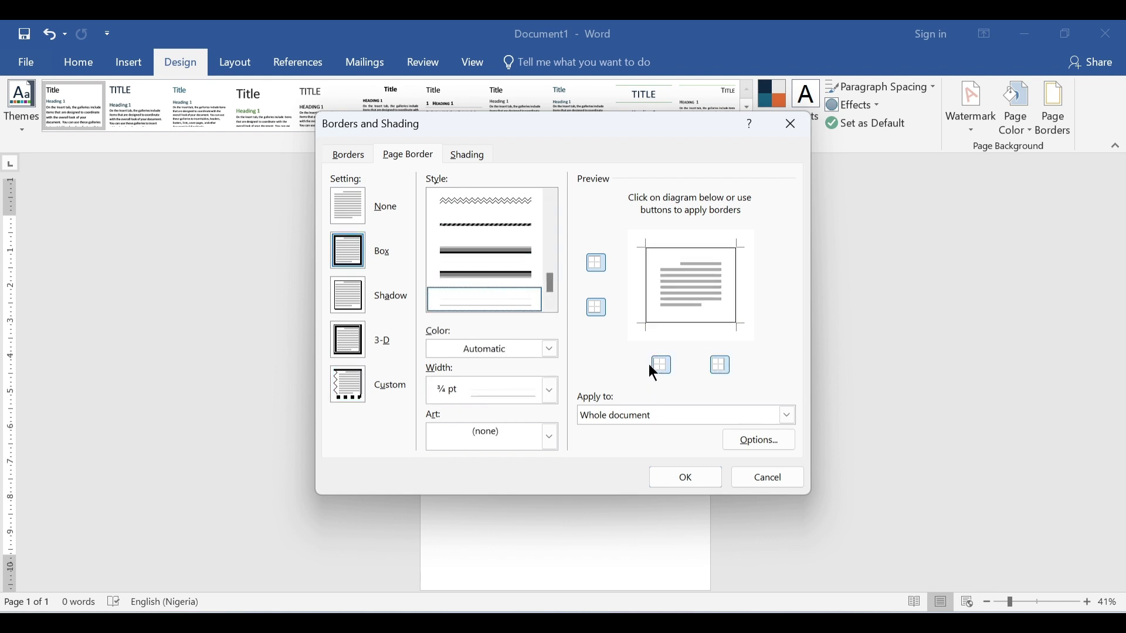
Set the border colour to purple with a double-line style at 3 pt
left_click(519, 345)
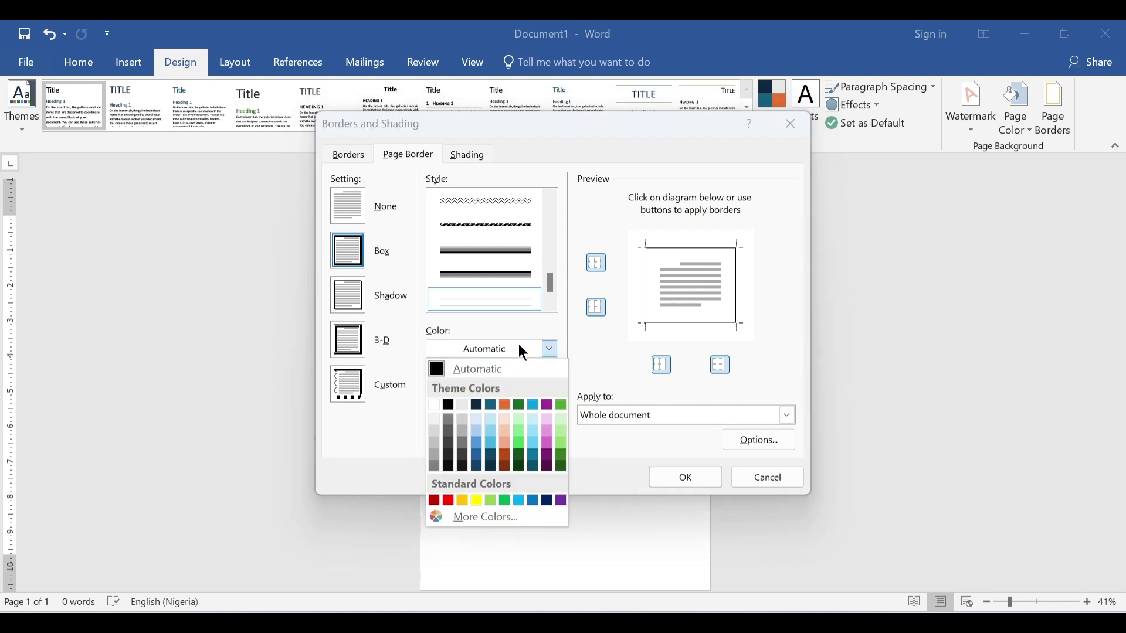
left_click(549, 404)
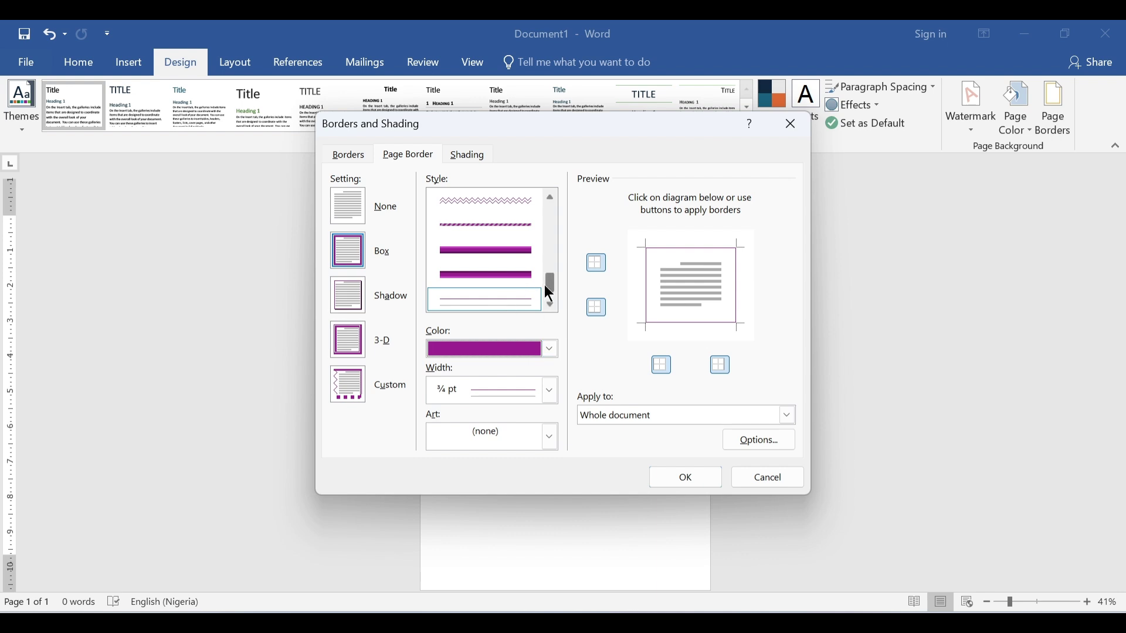
mouse_move(550, 283)
left_mouse_down()
mouse_move(551, 298)
mouse_move(552, 269)
left_mouse_up()
left_click(508, 229)
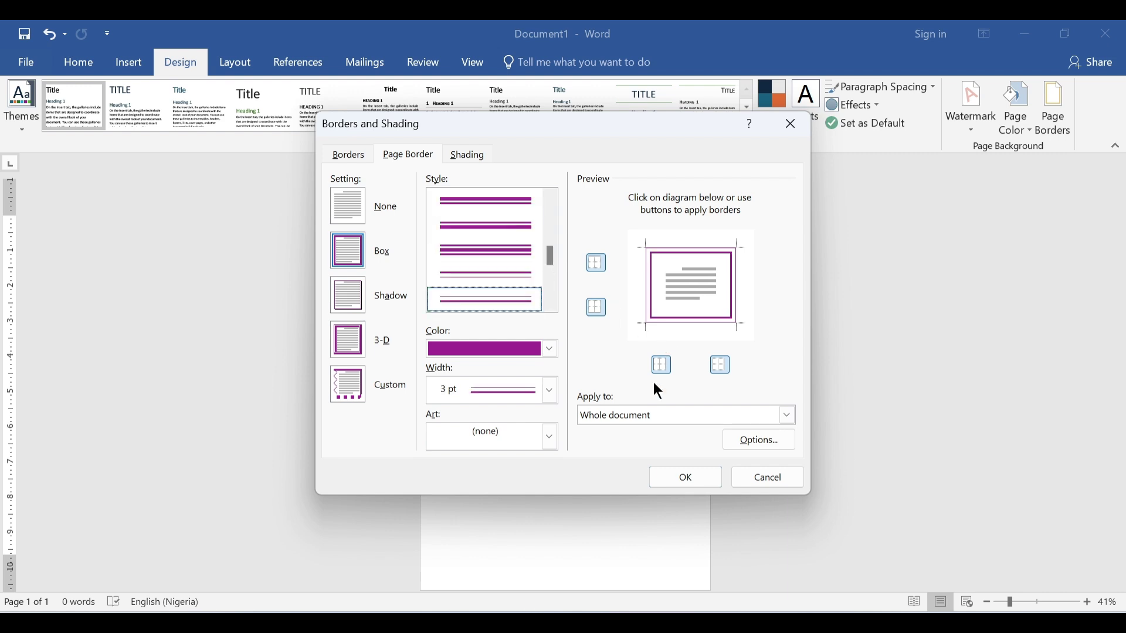
Remove the left and right edges so only the top and bottom lines remain
left_click(660, 366)
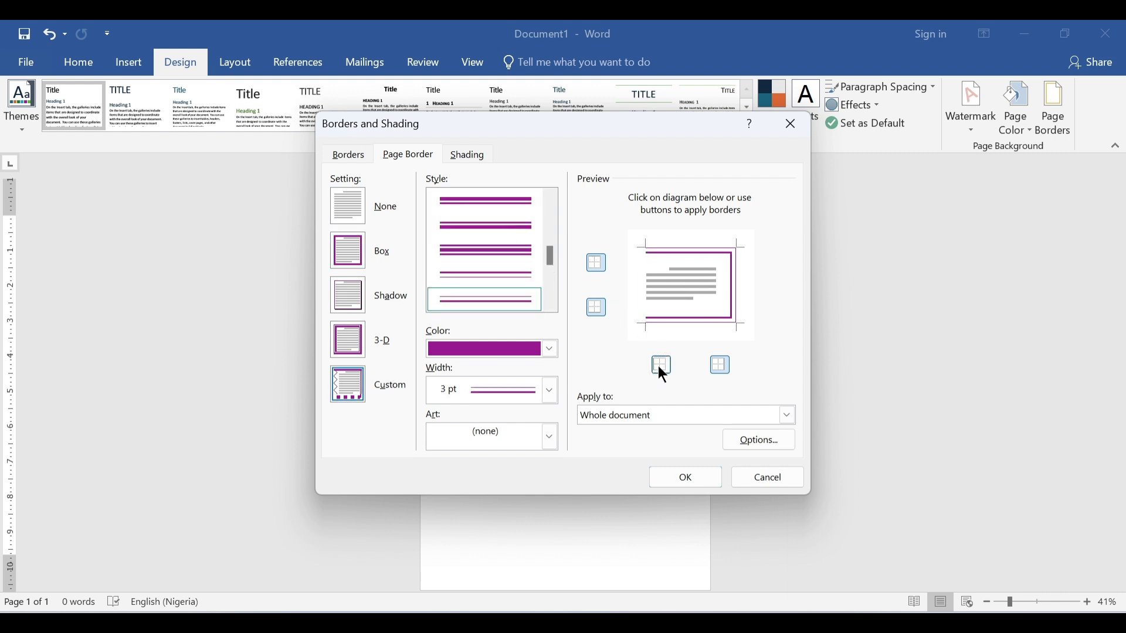
left_click(721, 367)
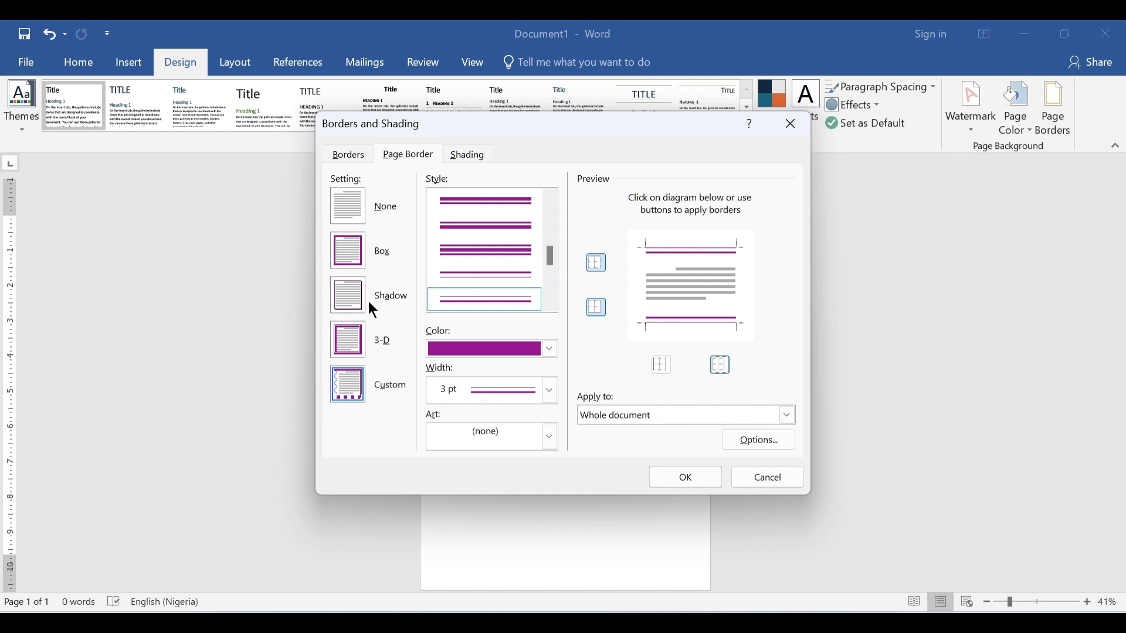
left_click(349, 253)
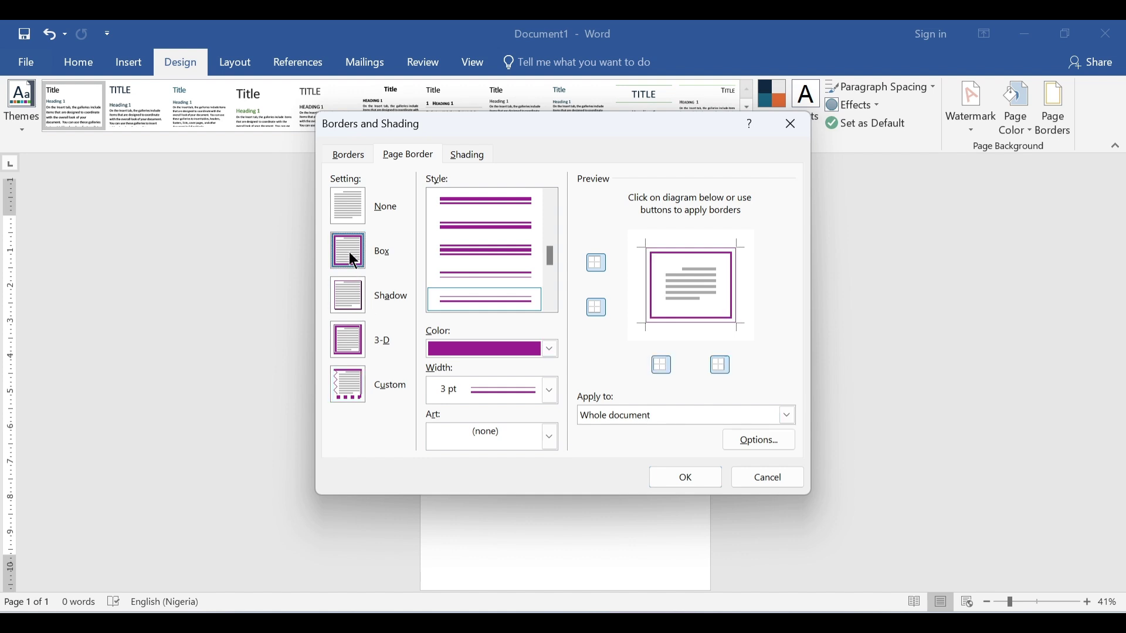
left_click(664, 365)
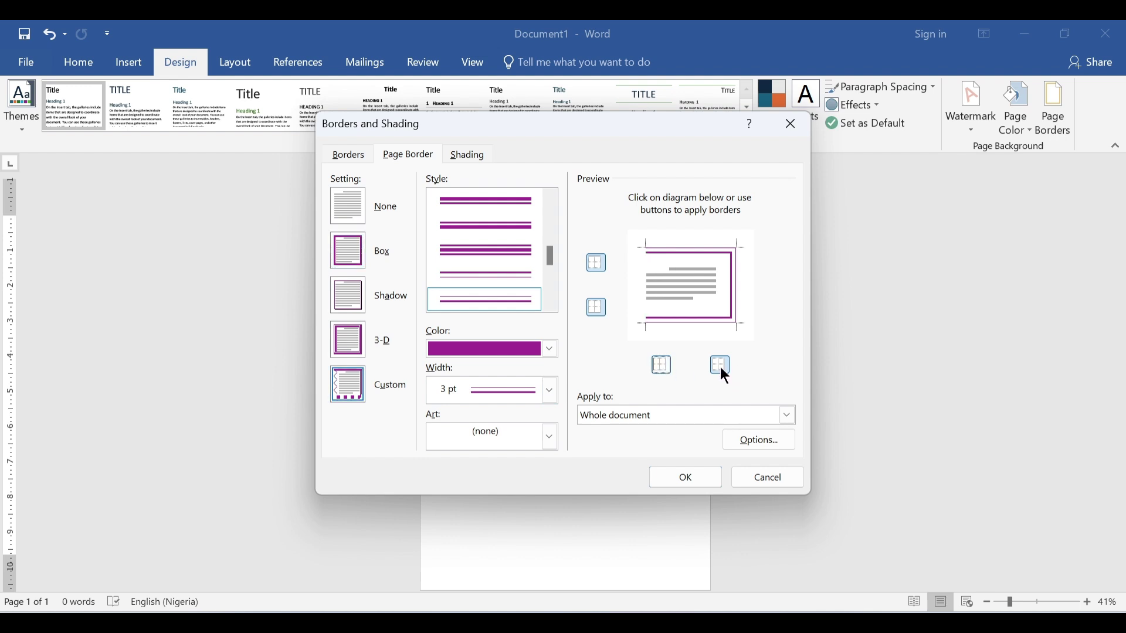
left_click(720, 367)
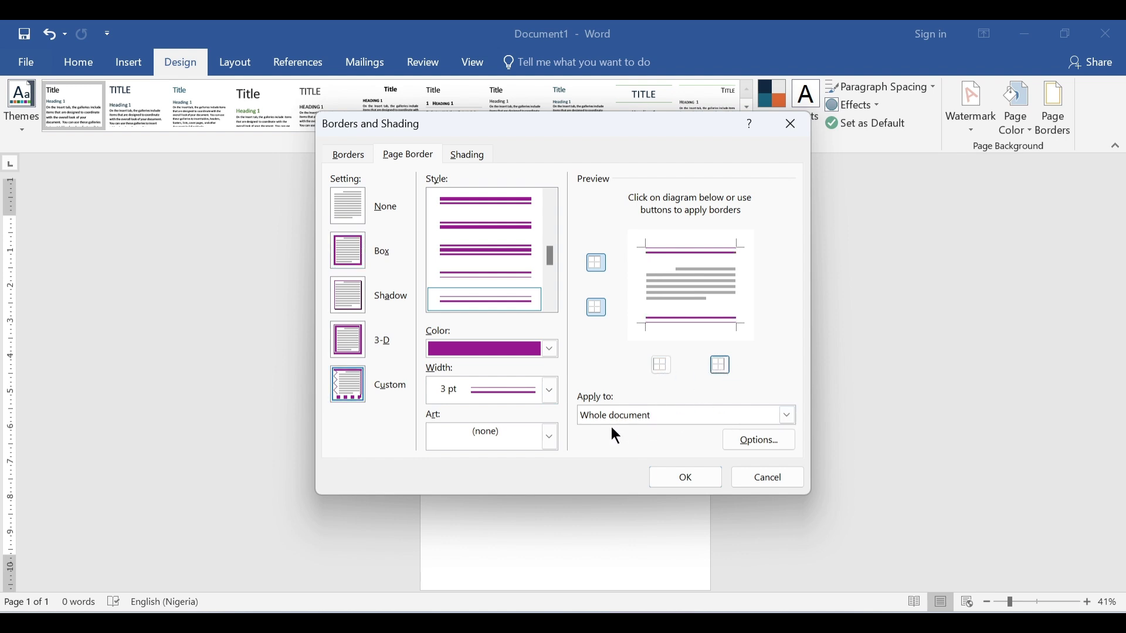
left_click(648, 416)
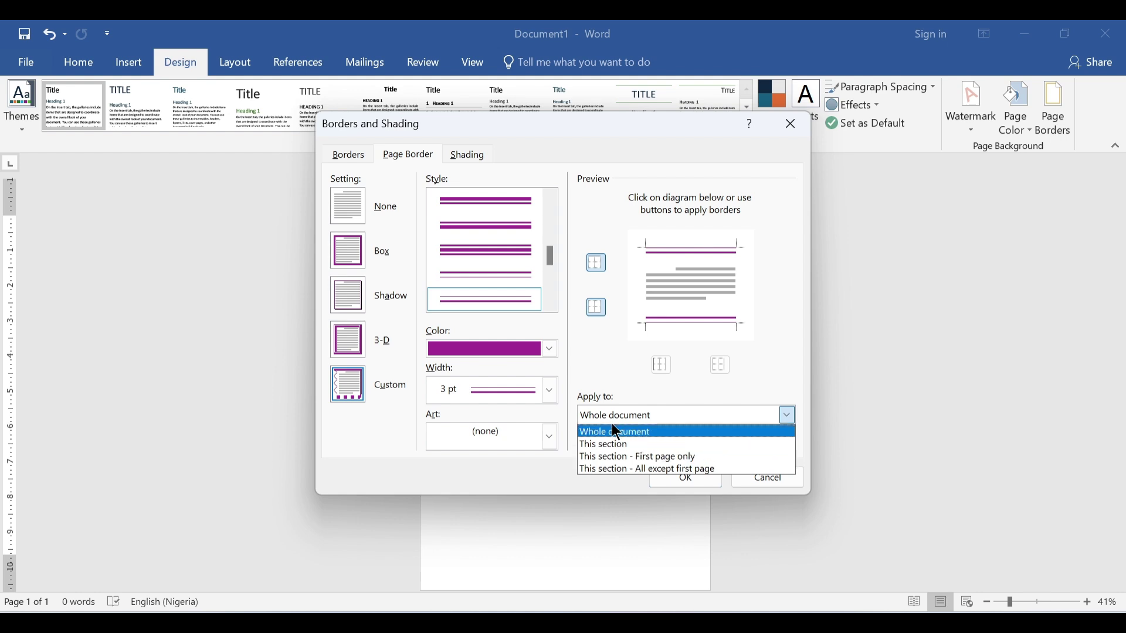
Apply the border to 'This section - First page only' and confirm the dialog
left_click(617, 461)
left_click(684, 480)
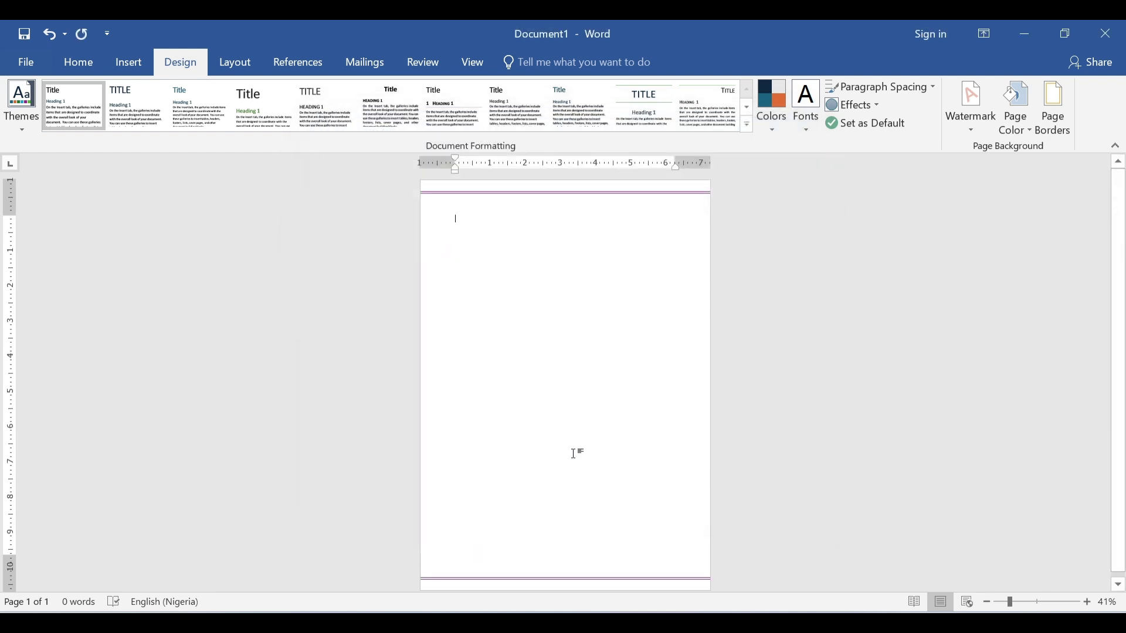
scroll(1117, 375, "down", 1)
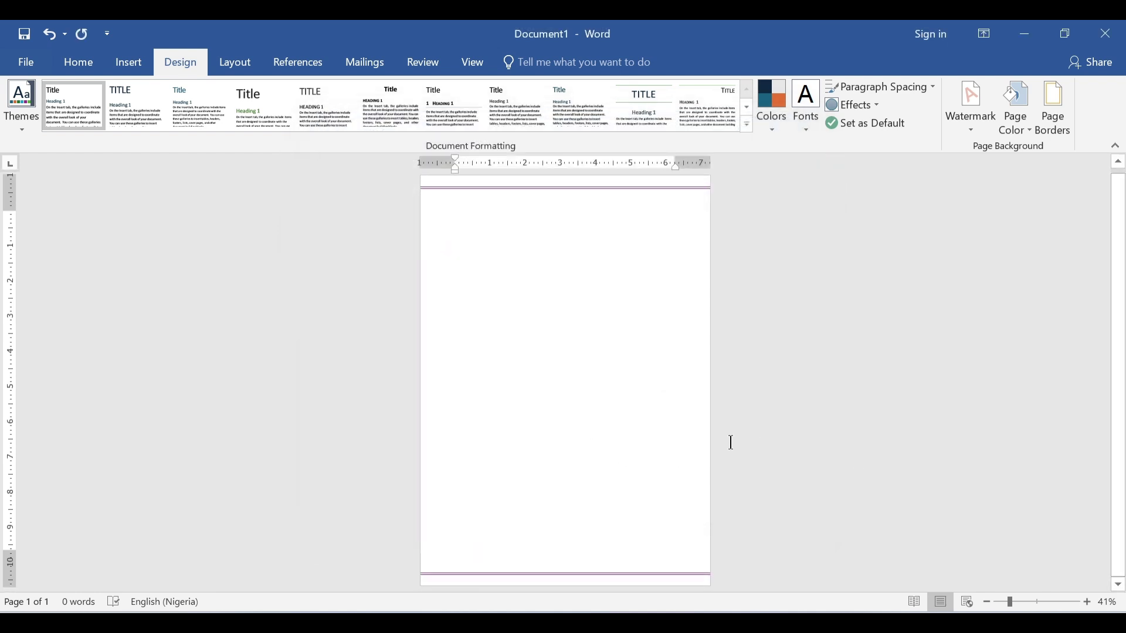
Insert a blank page after page 1 and place the cursor back on page 1
left_click(142, 61)
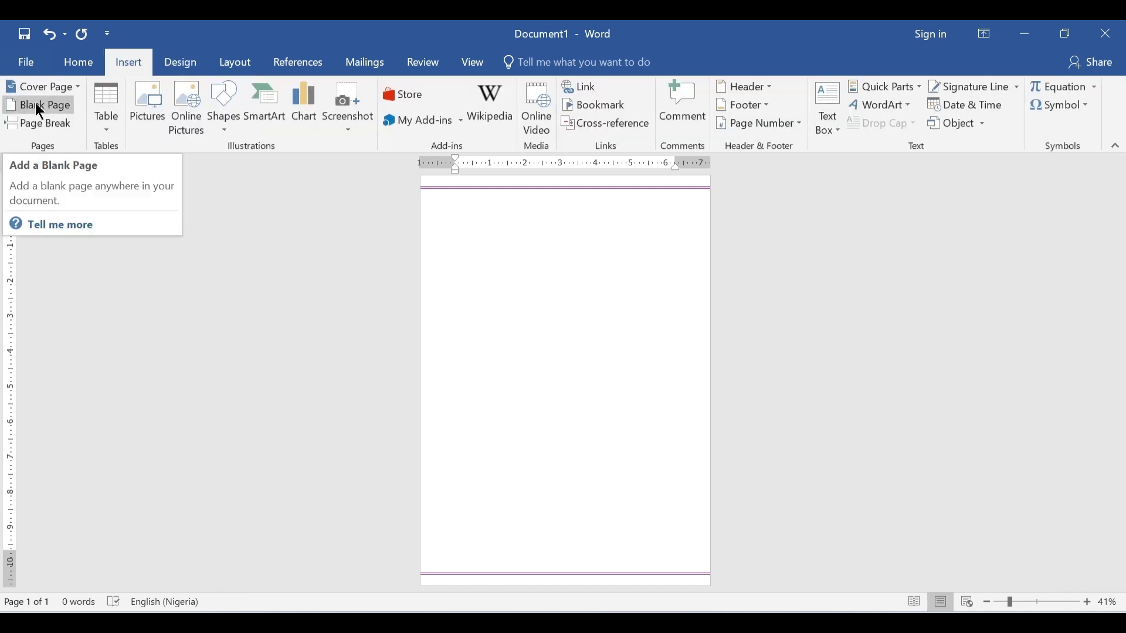
left_click(36, 106)
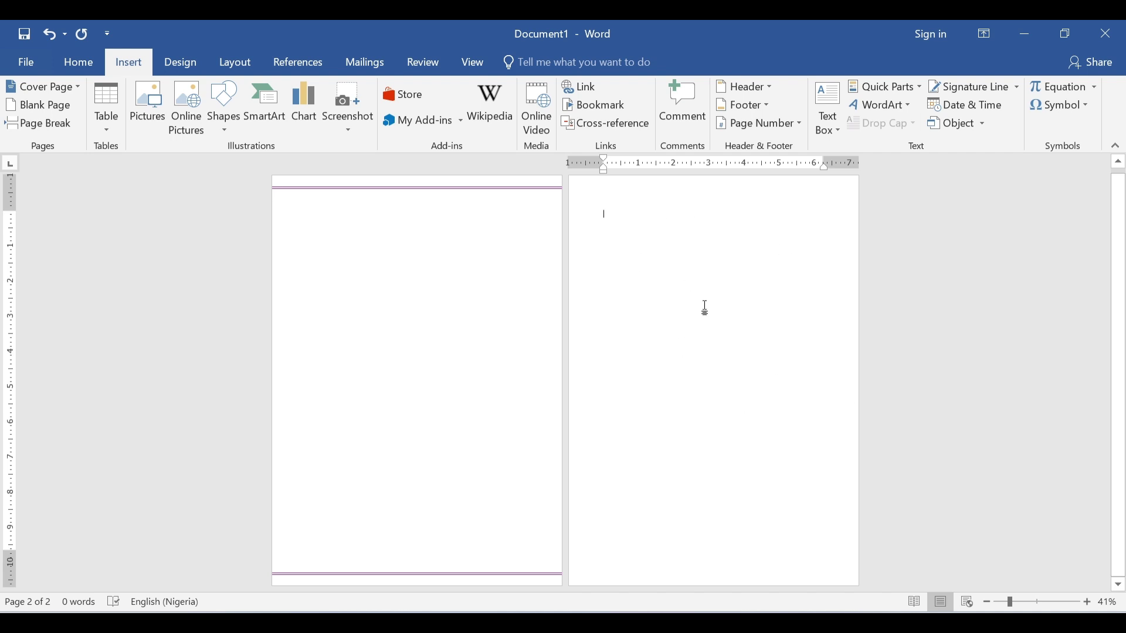
left_click(430, 247)
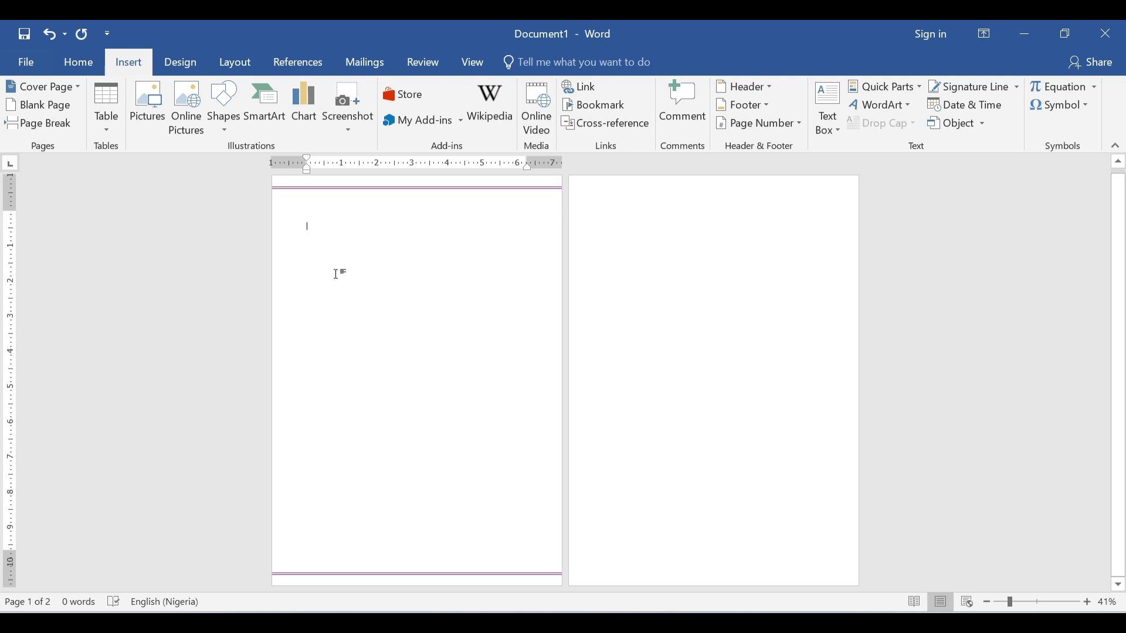
left_click(179, 62)
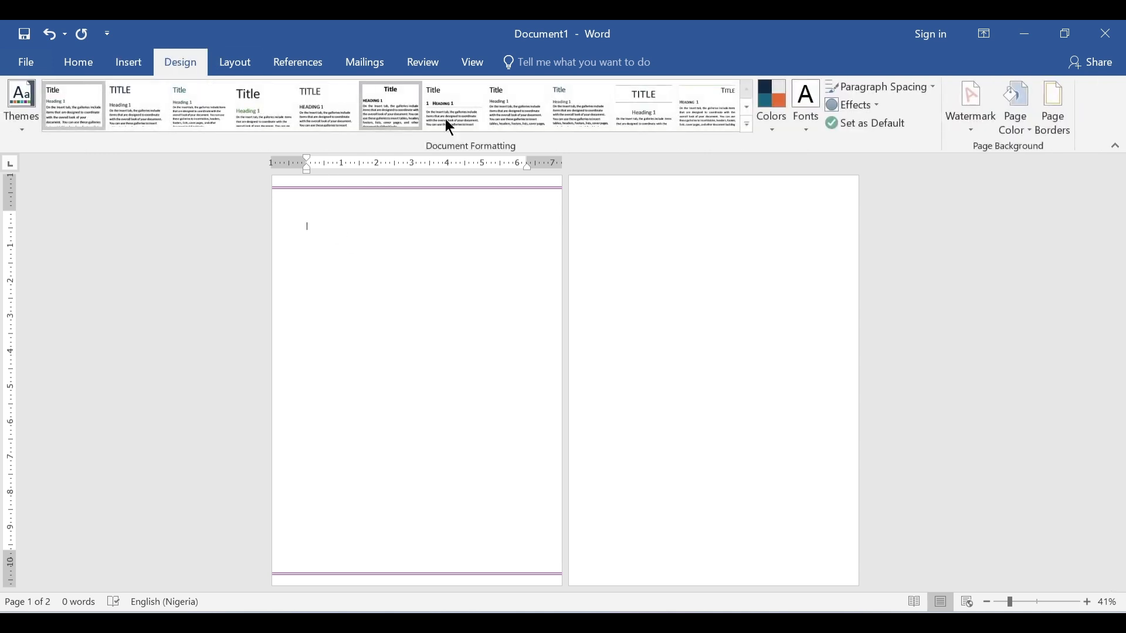
left_click(1053, 120)
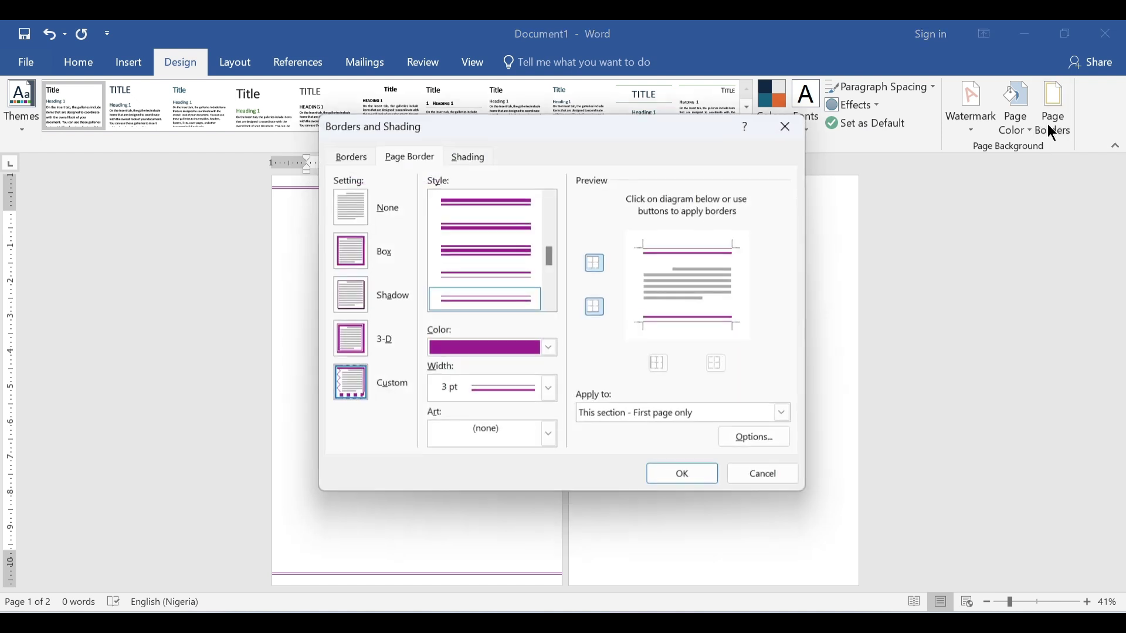
left_click(684, 418)
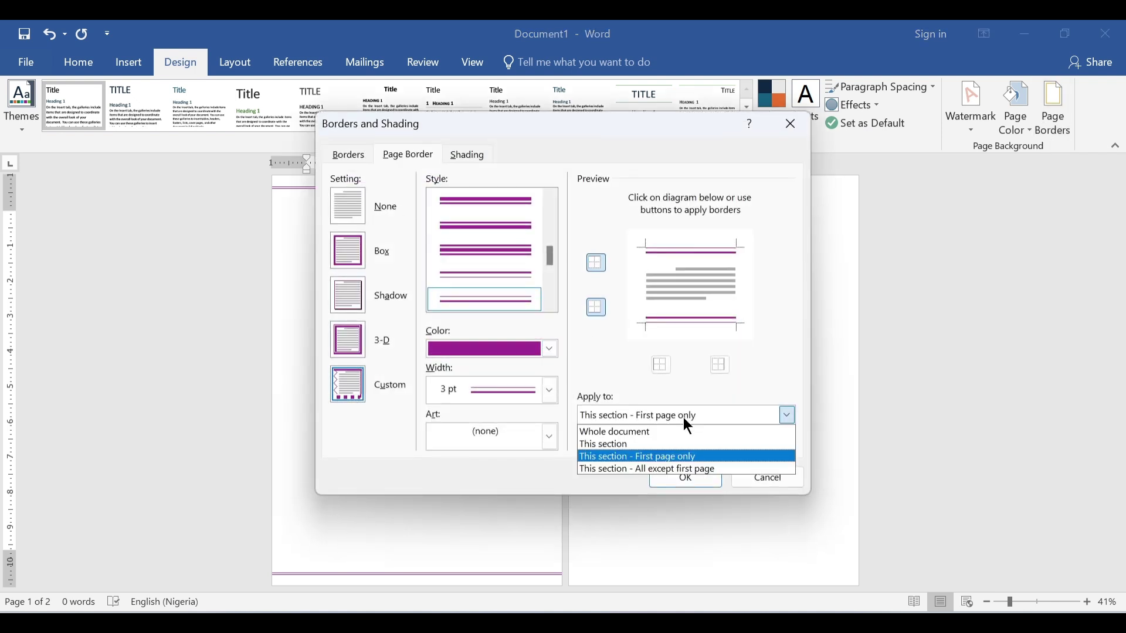
left_click(652, 432)
left_click(697, 480)
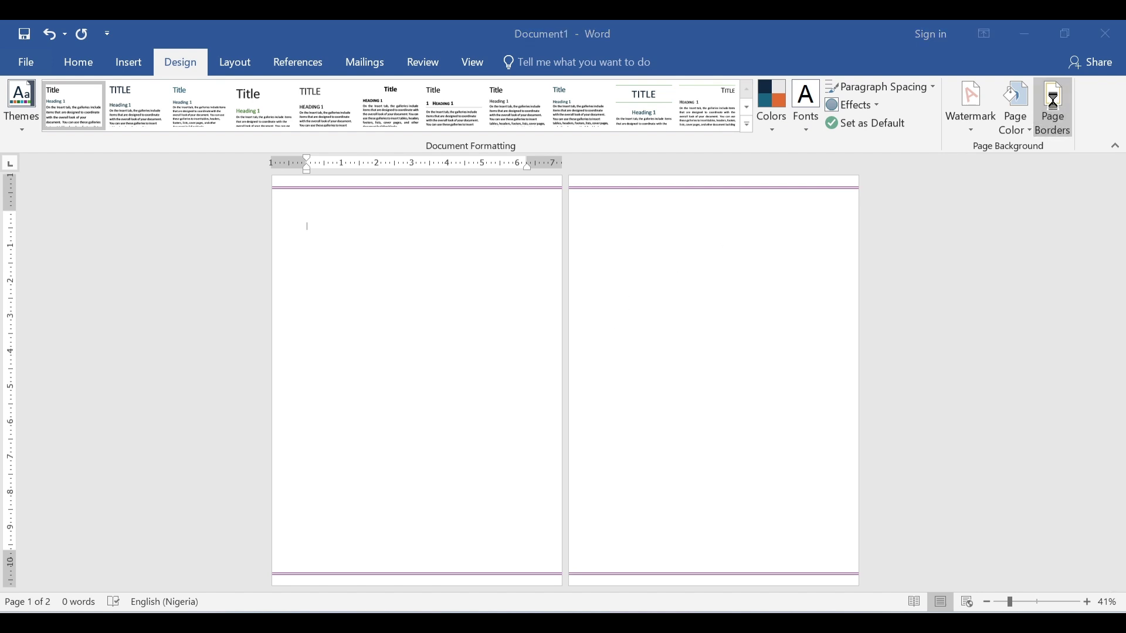
left_click(1054, 103)
left_click(634, 415)
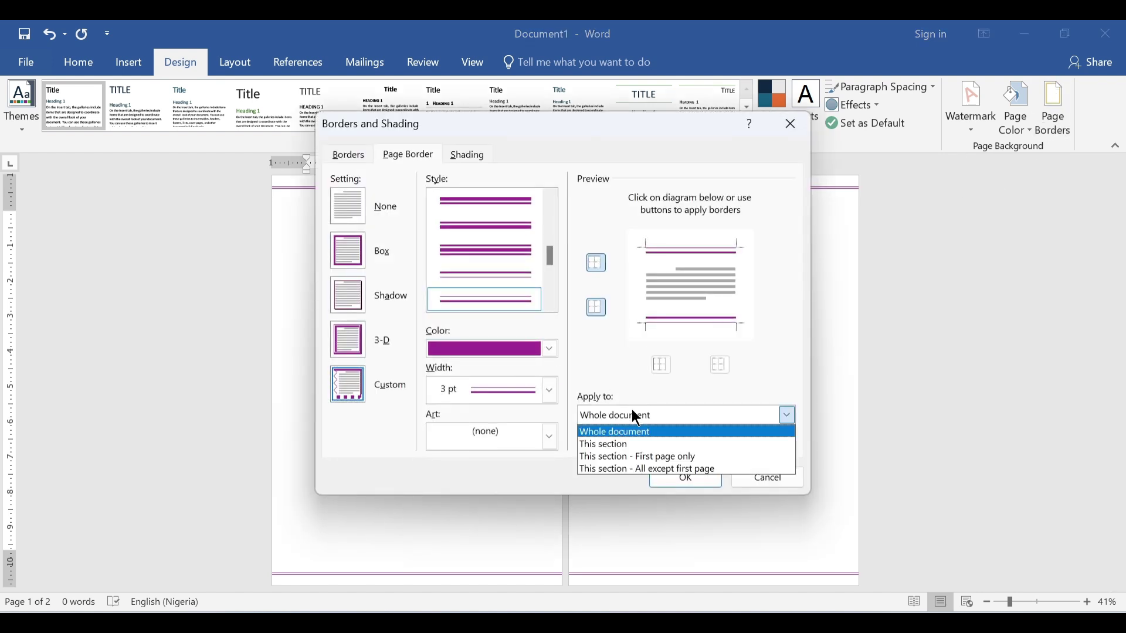
left_click(646, 458)
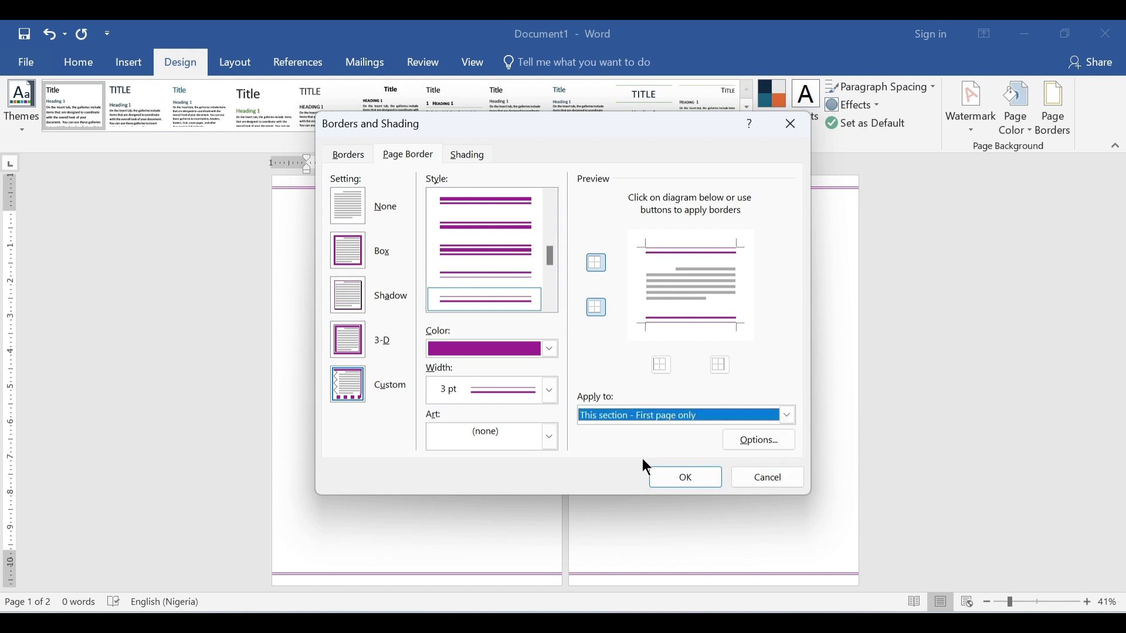
left_click(694, 482)
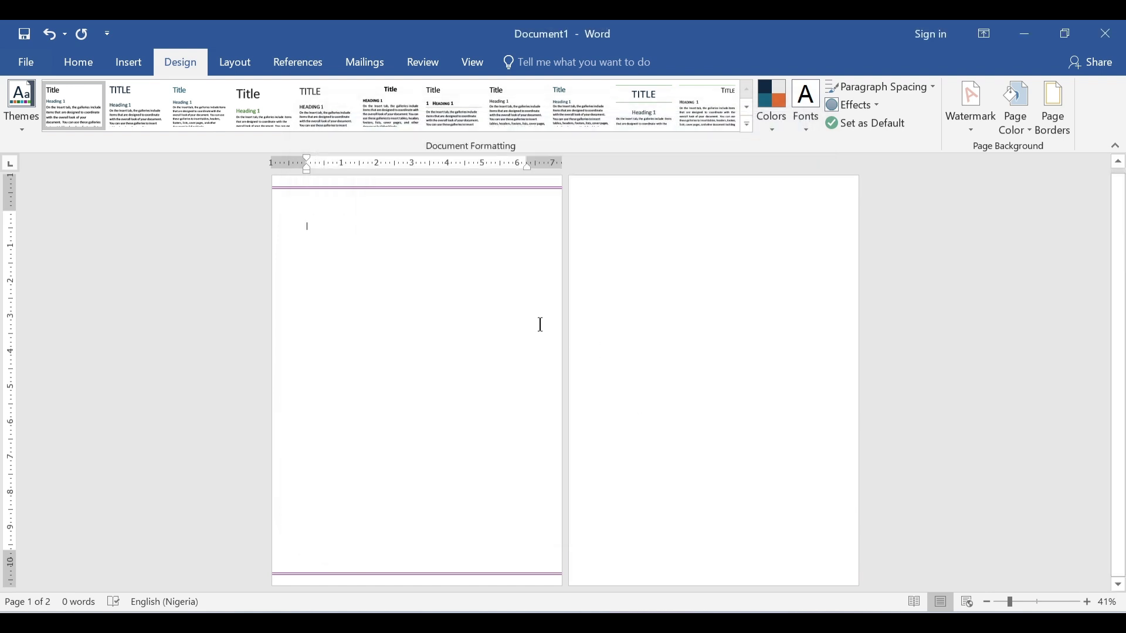
left_click(629, 260)
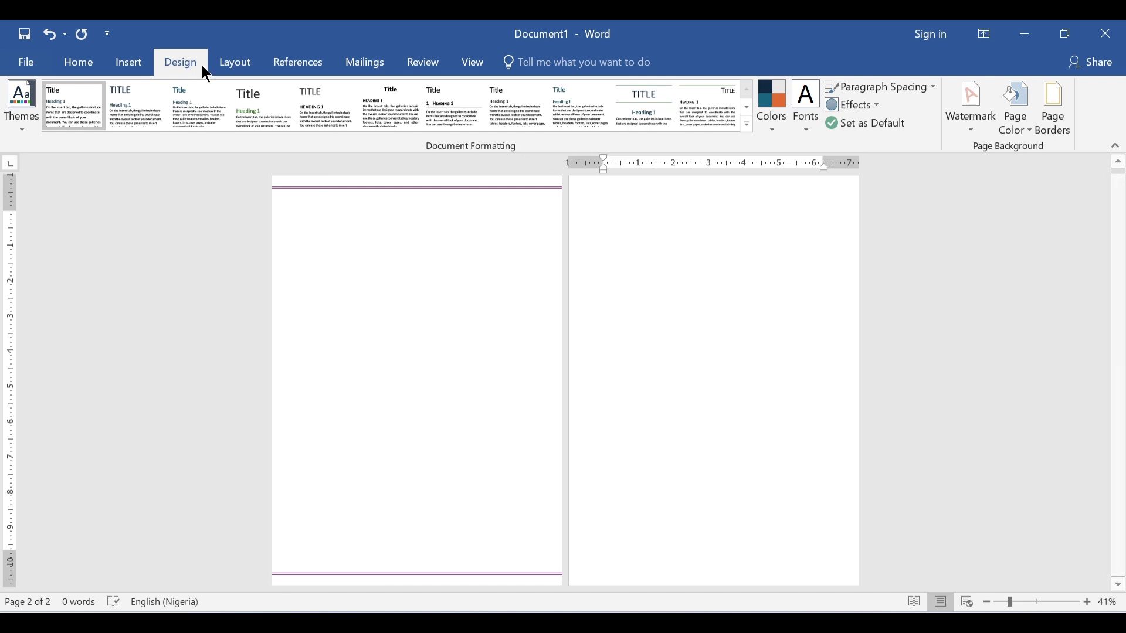
Insert a Next Page section break from Layout > Breaks, then undo it
left_click(248, 67)
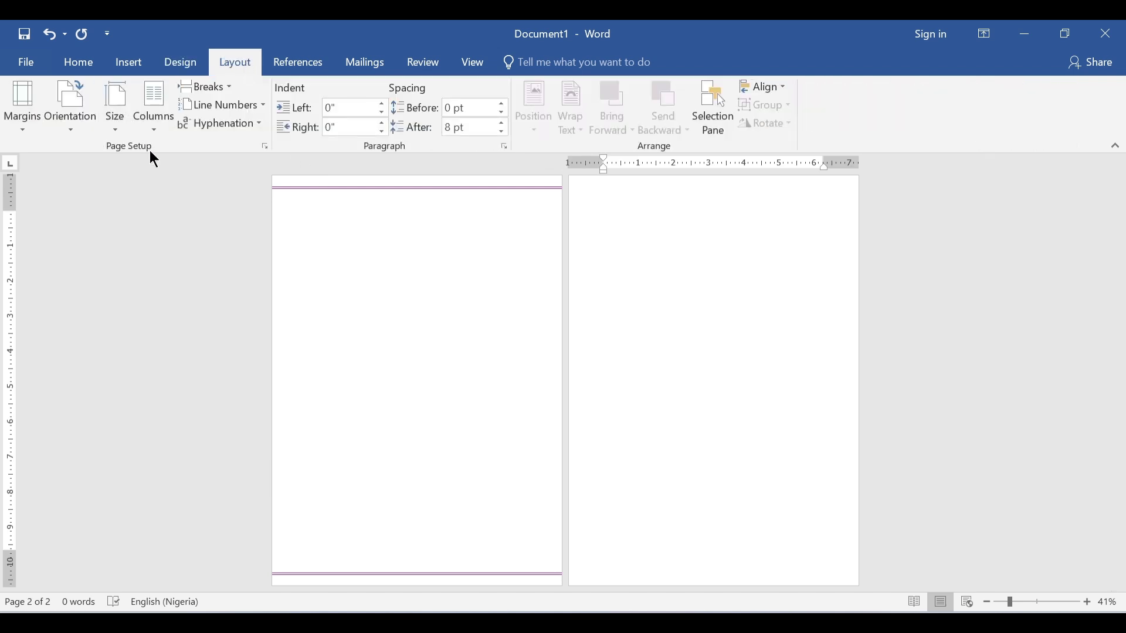
left_click(225, 89)
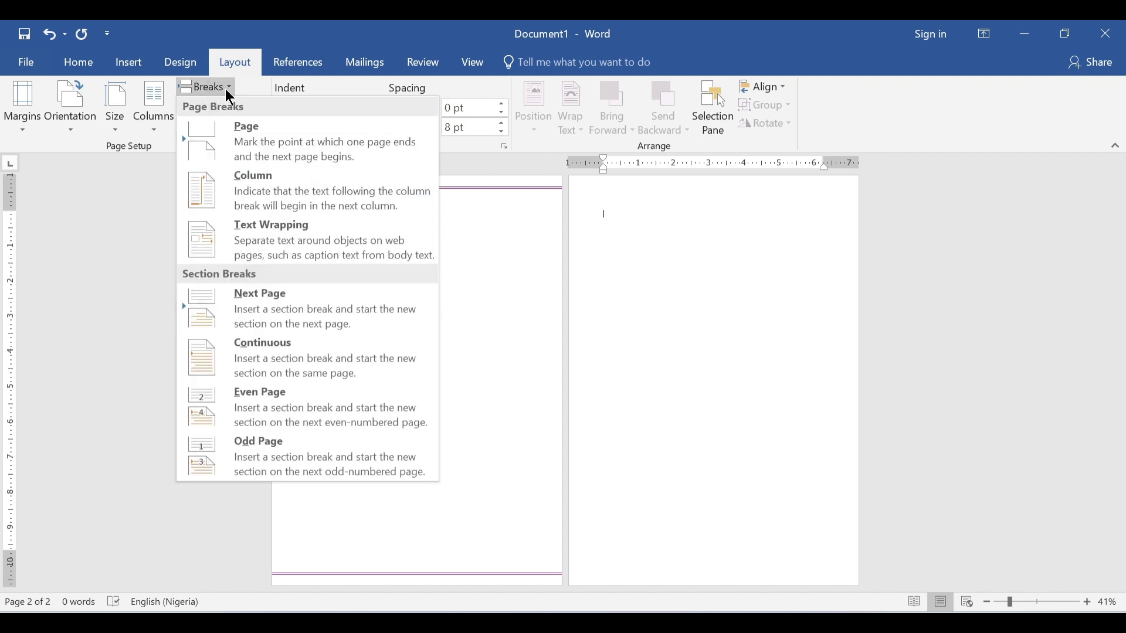
left_click(296, 317)
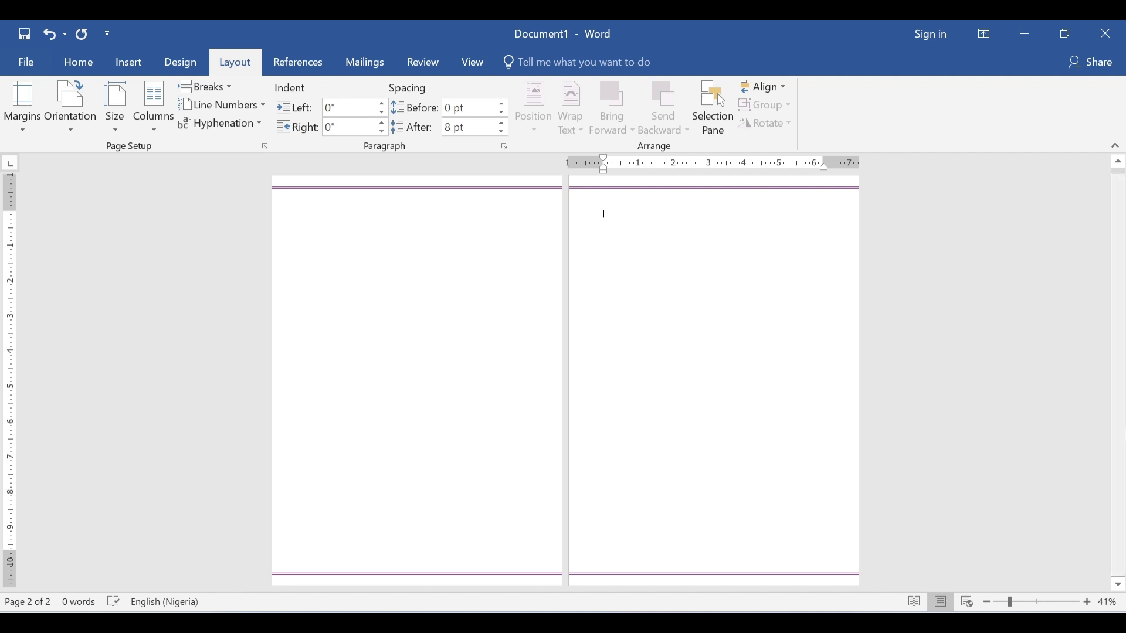
scroll(712, 381, "up", 1)
key("ctrl+z")
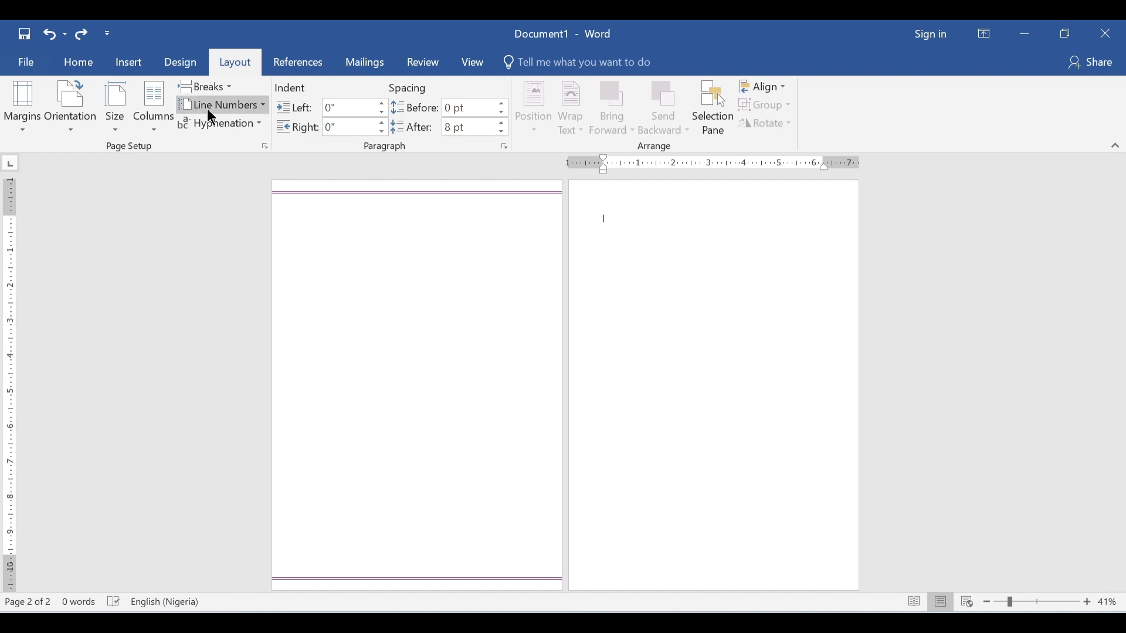
Insert the Next Page section break again and undo the border added to page 2
left_click(216, 88)
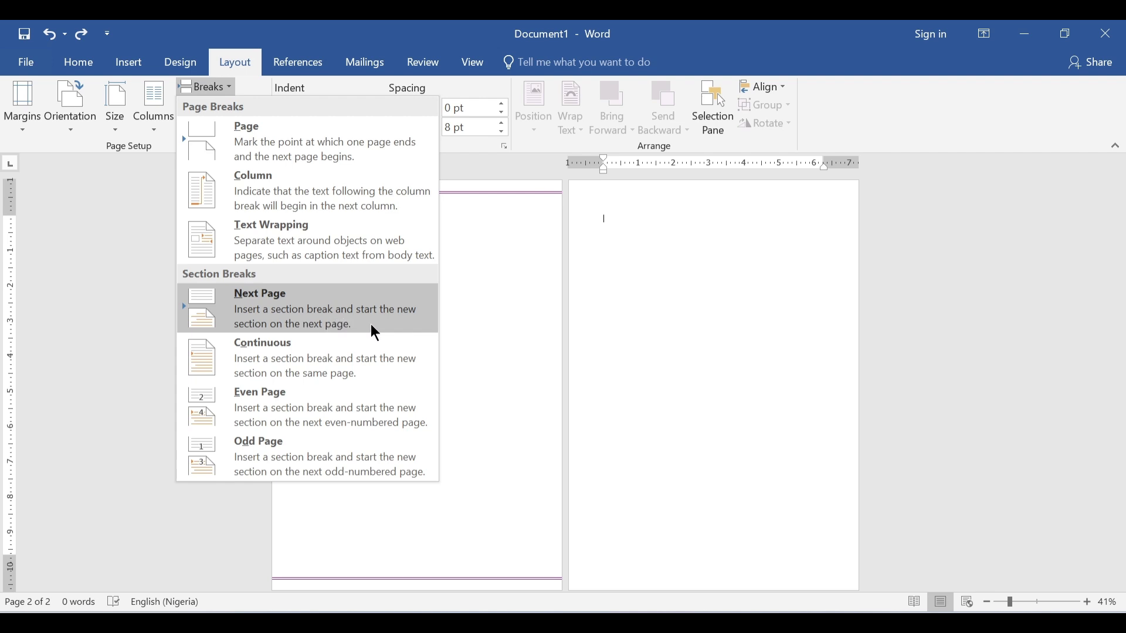
left_click(399, 312)
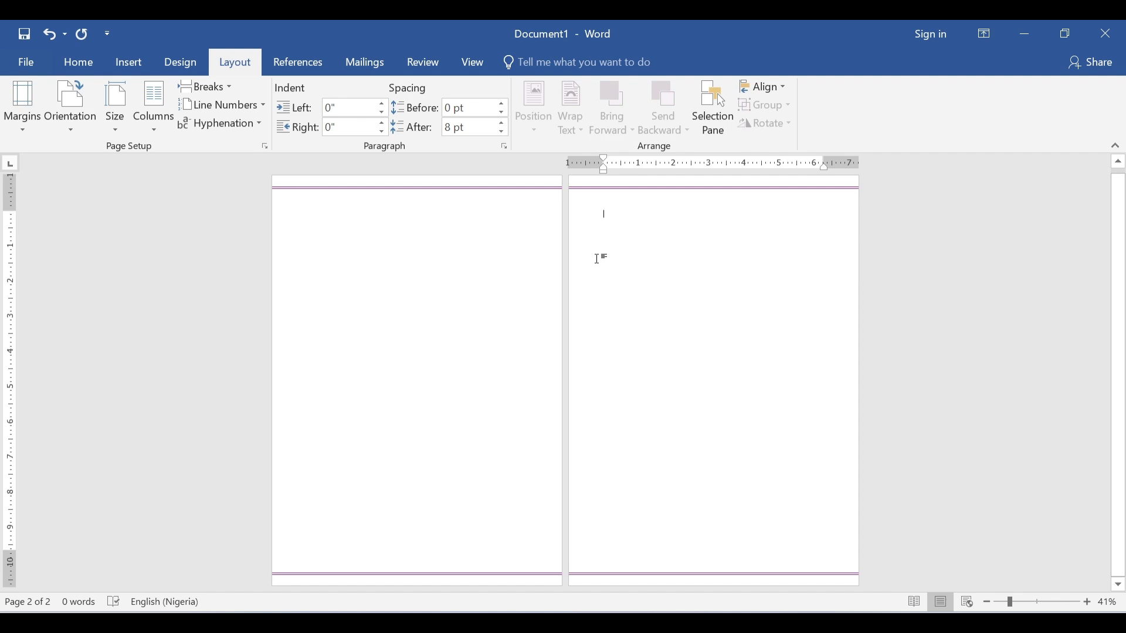
key("ctrl+z")
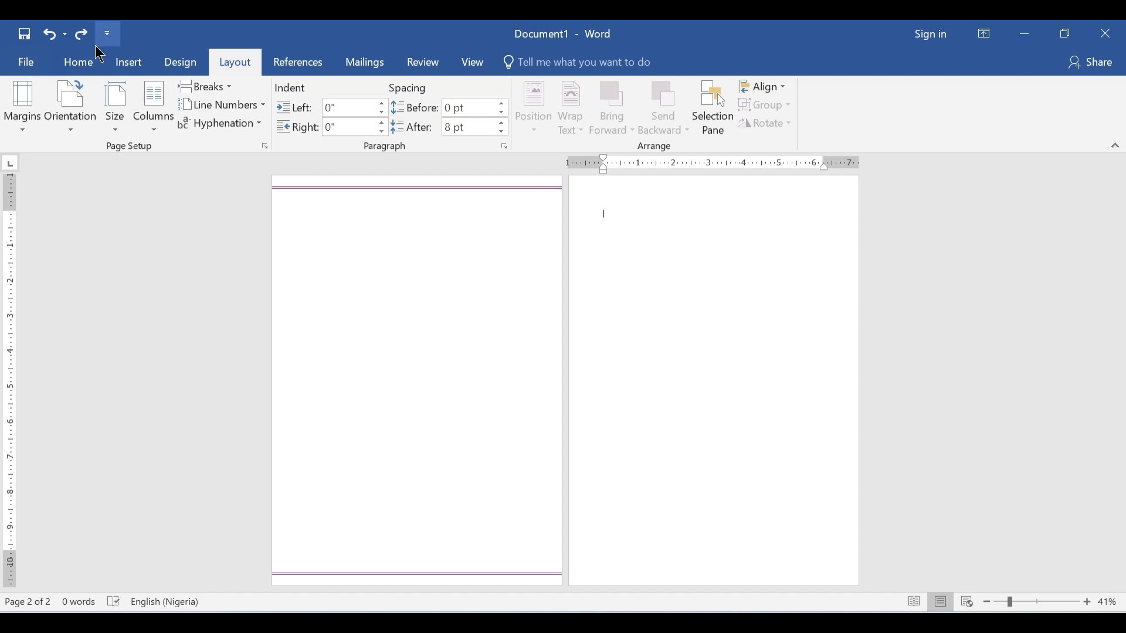
Insert a blank page to make a third page, then place the cursor on pages 2 and 3
left_click(135, 62)
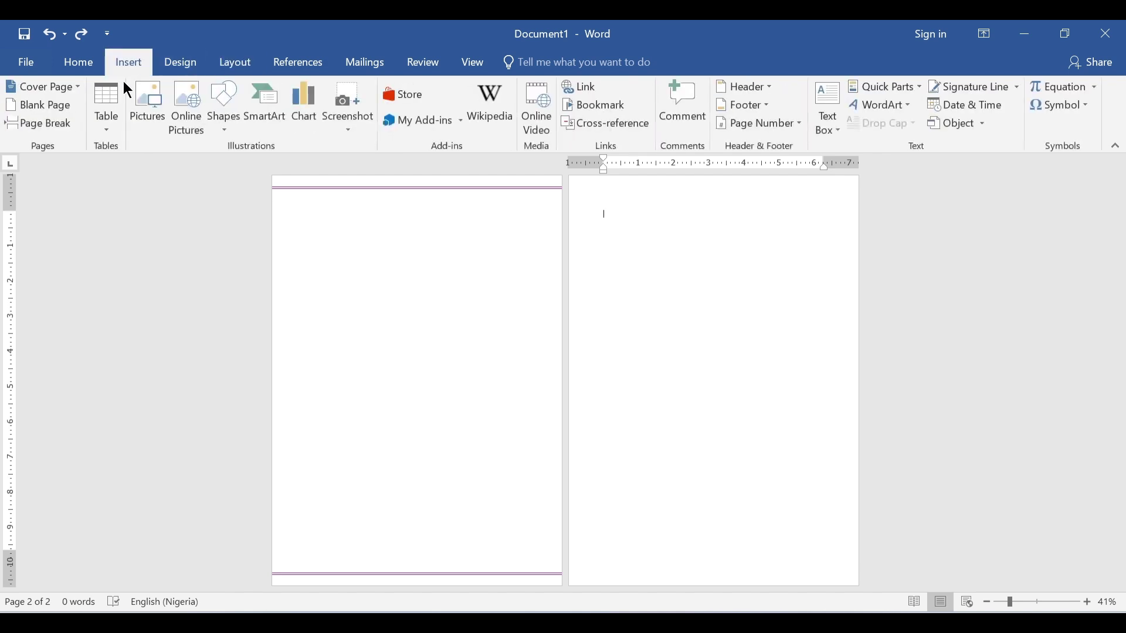
left_click(36, 112)
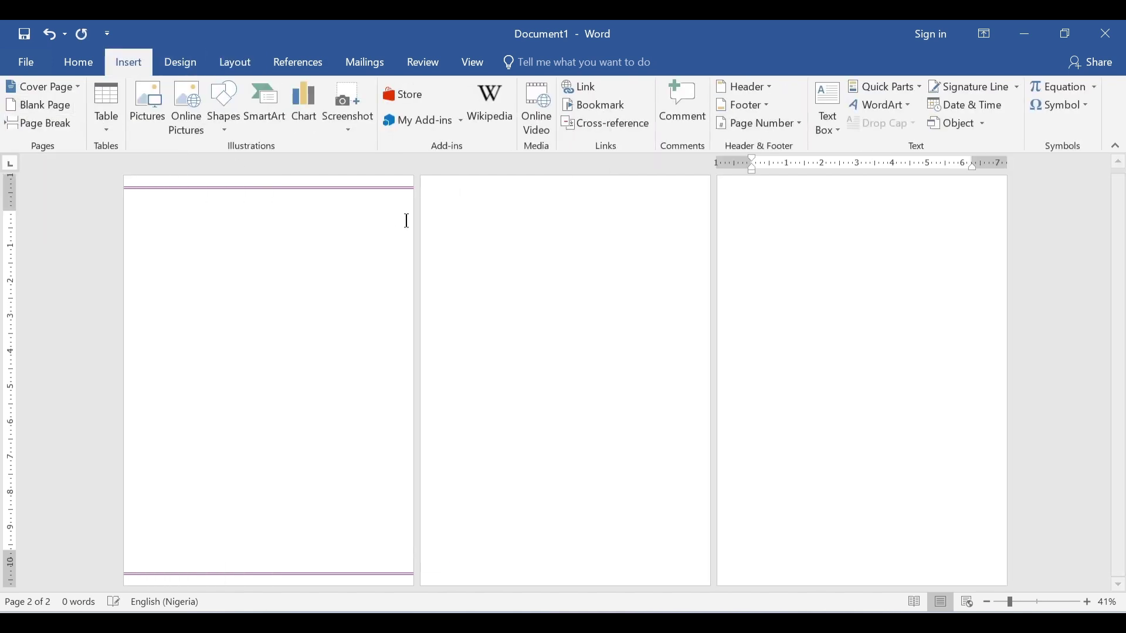
left_click(540, 235)
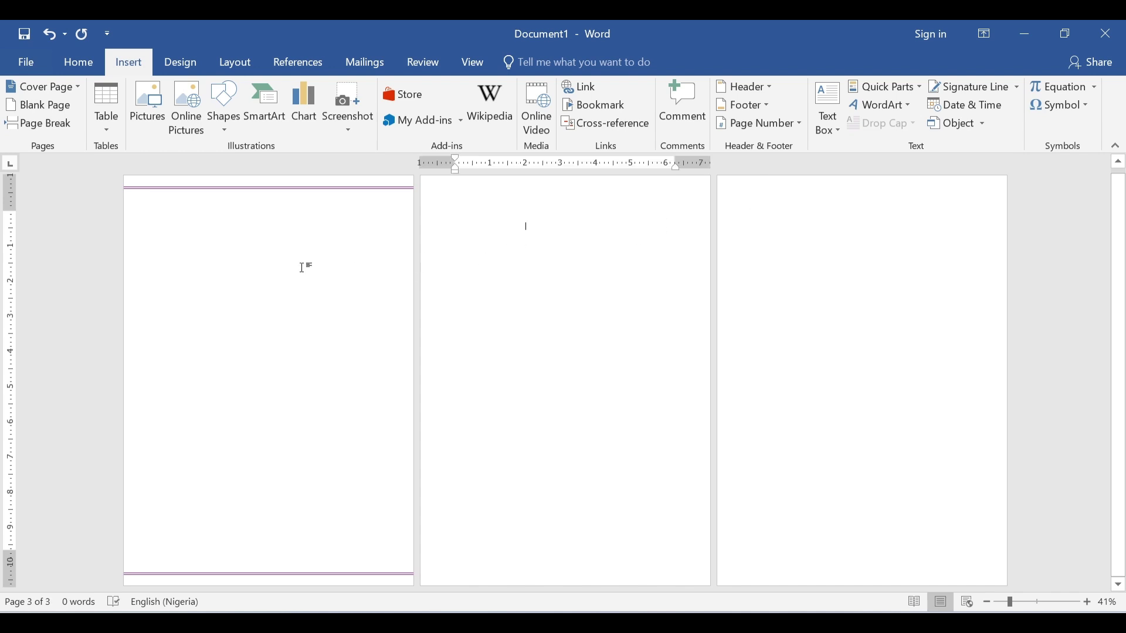
left_click(831, 212)
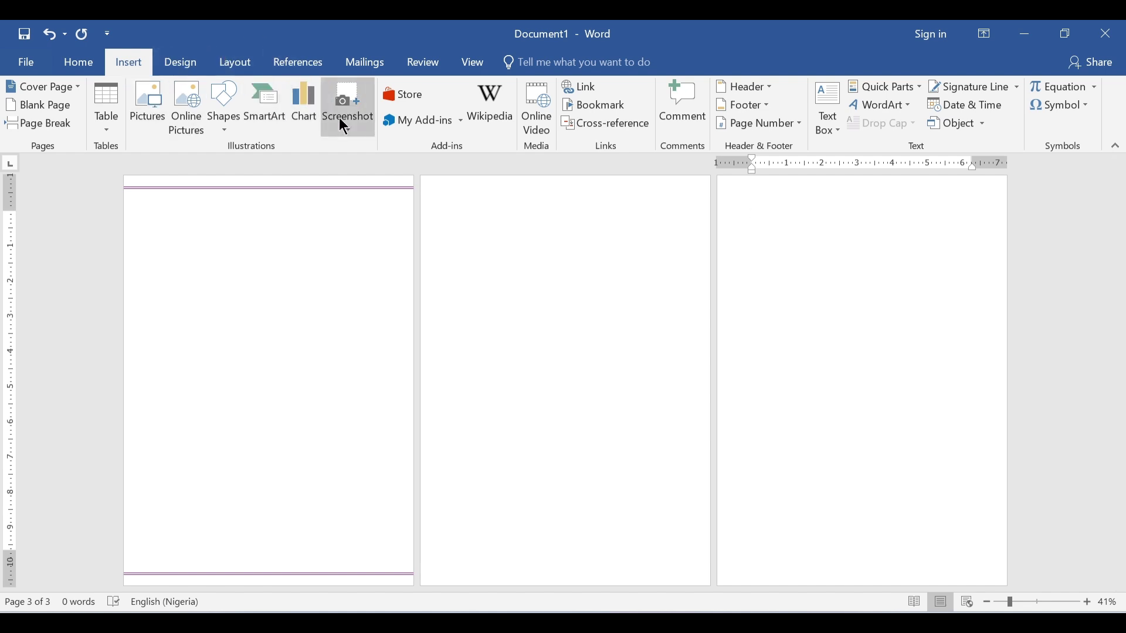
Insert a Next Page section break so page 3 starts a new section, zoomed out to 35%
left_click(242, 62)
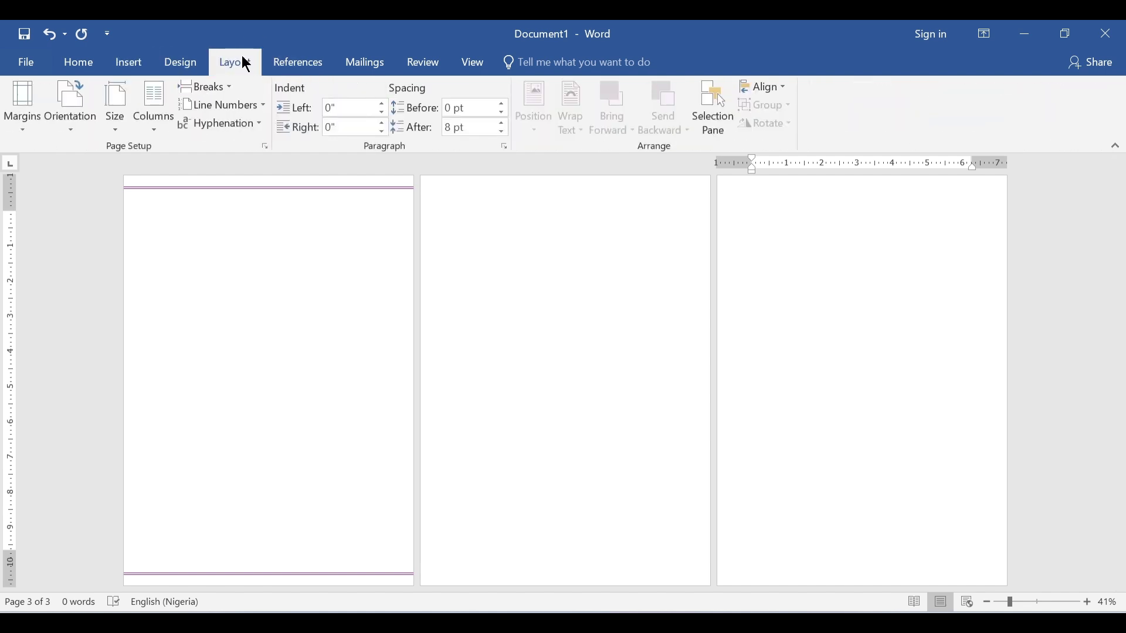
left_click(225, 91)
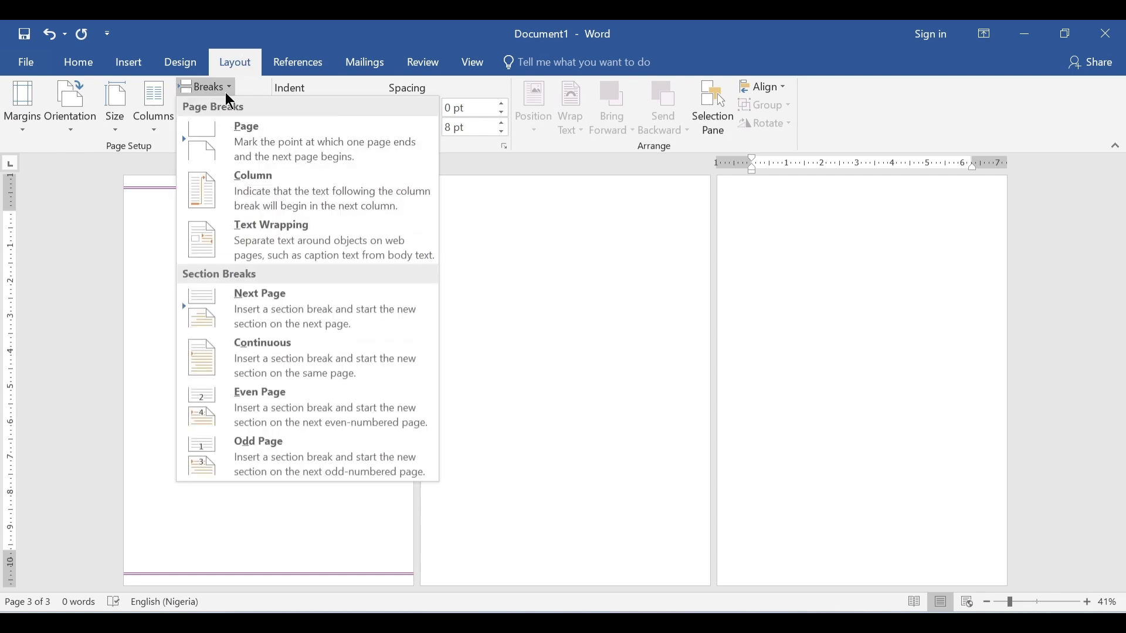
left_click(306, 316)
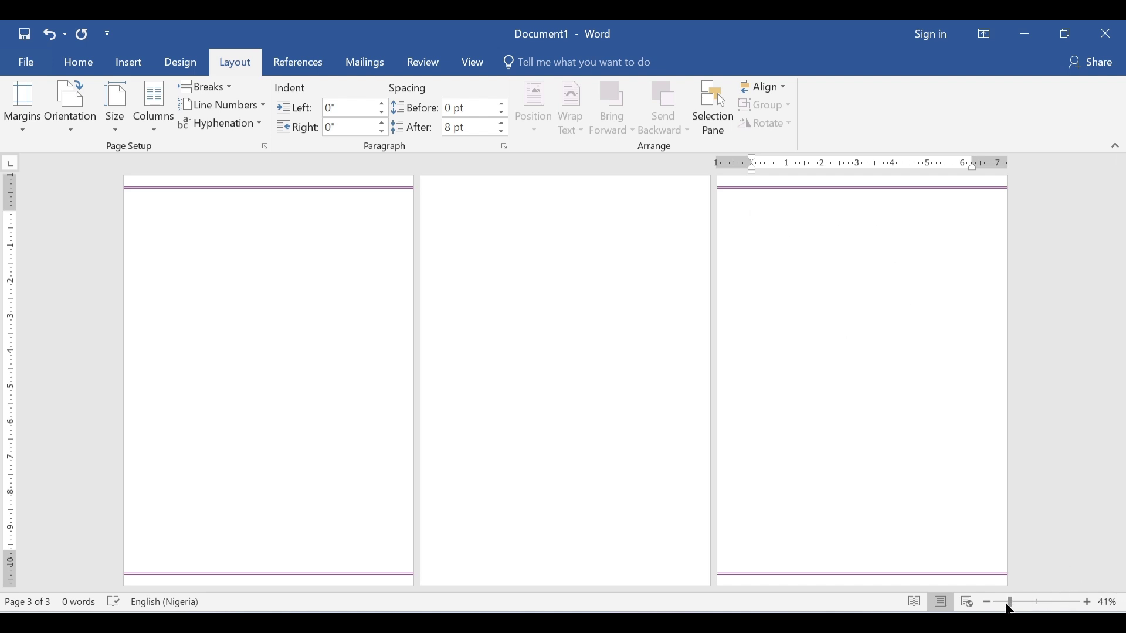
left_click_drag(1009, 607, 1005, 604)
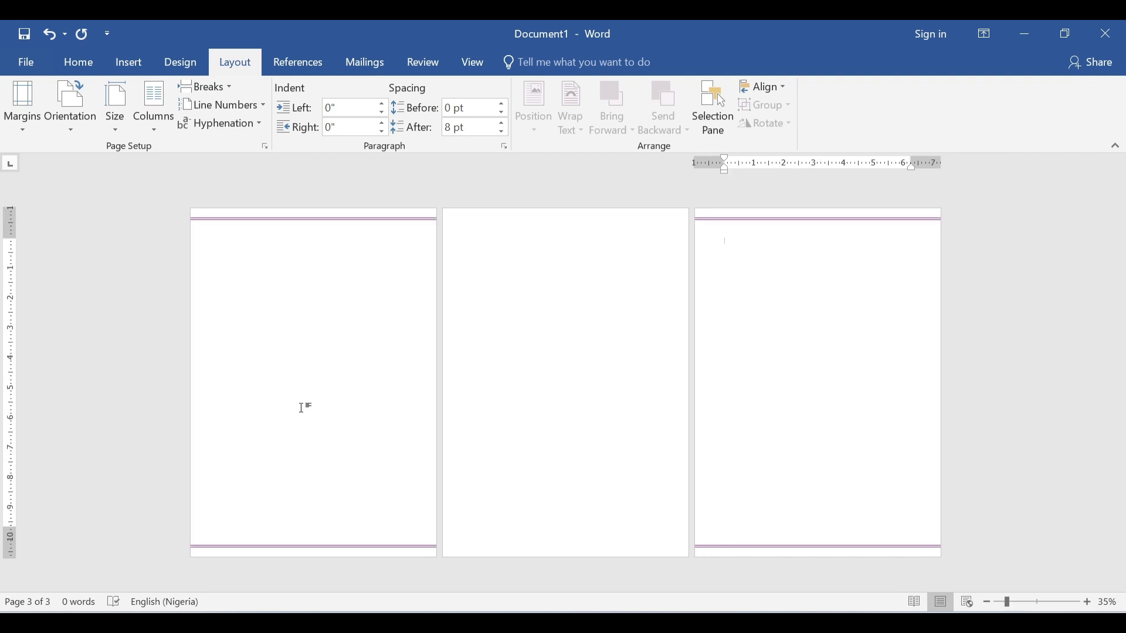
double_click(240, 550)
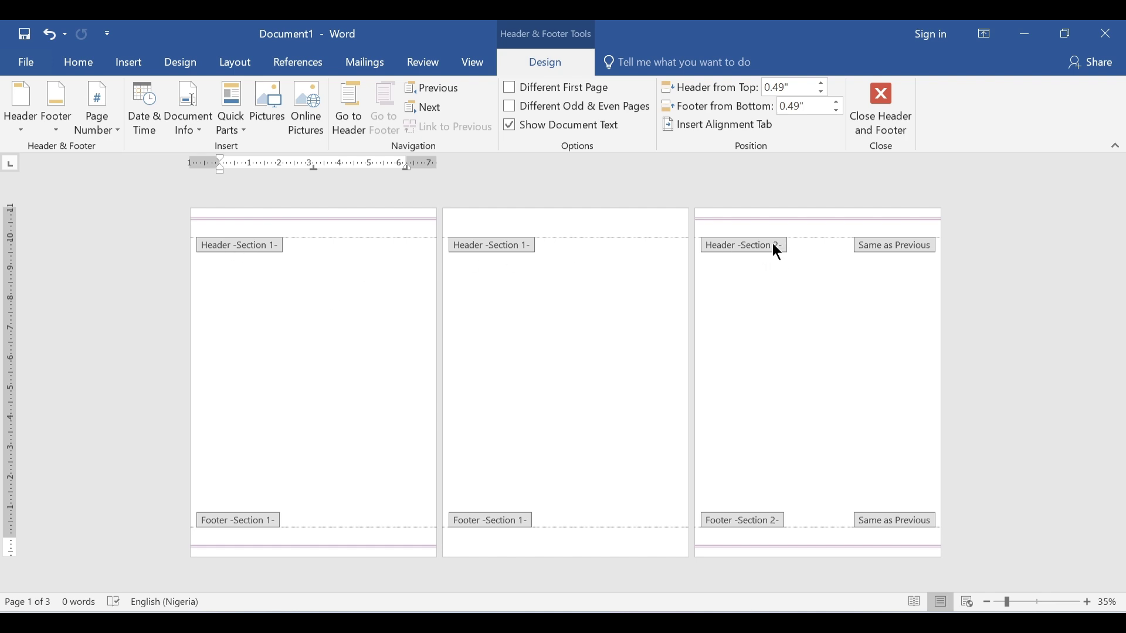
double_click(656, 311)
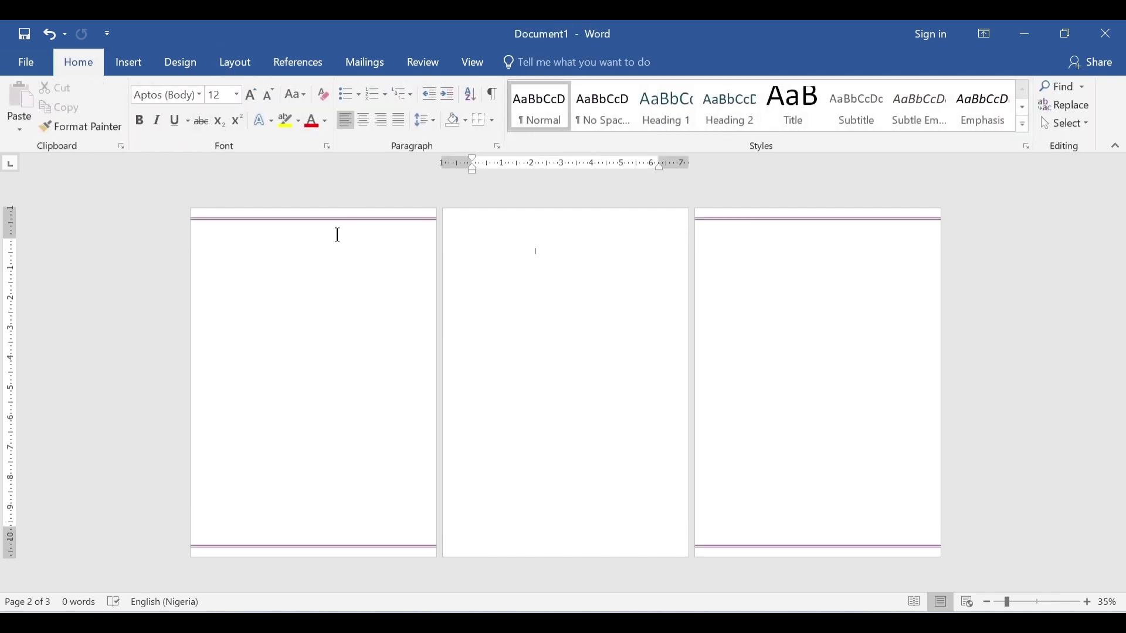
left_click(302, 65)
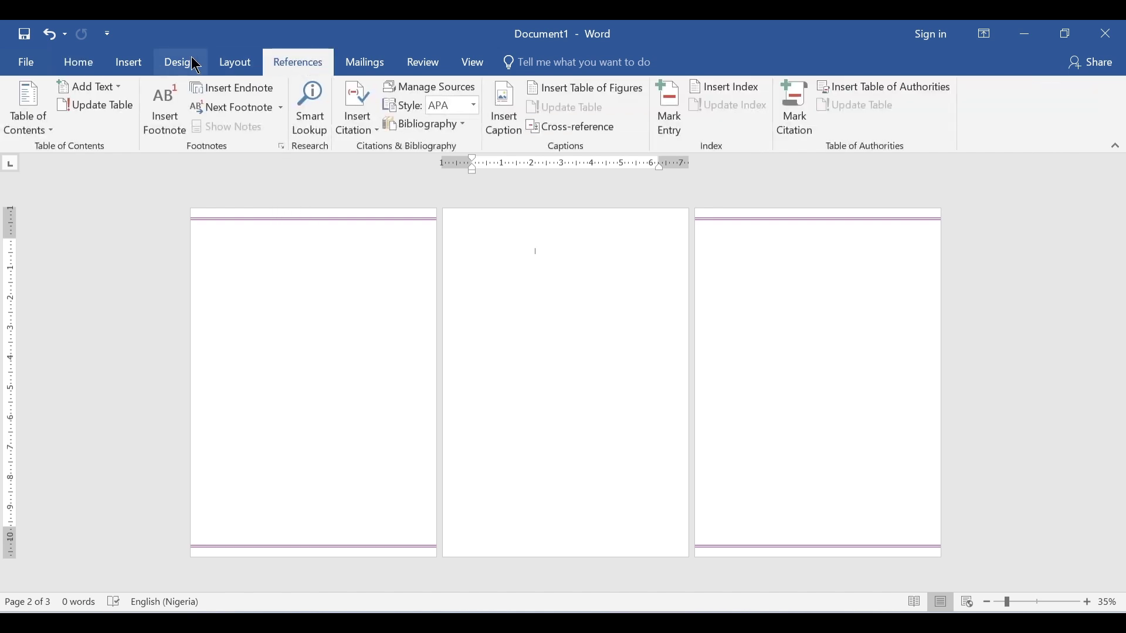
left_click(135, 66)
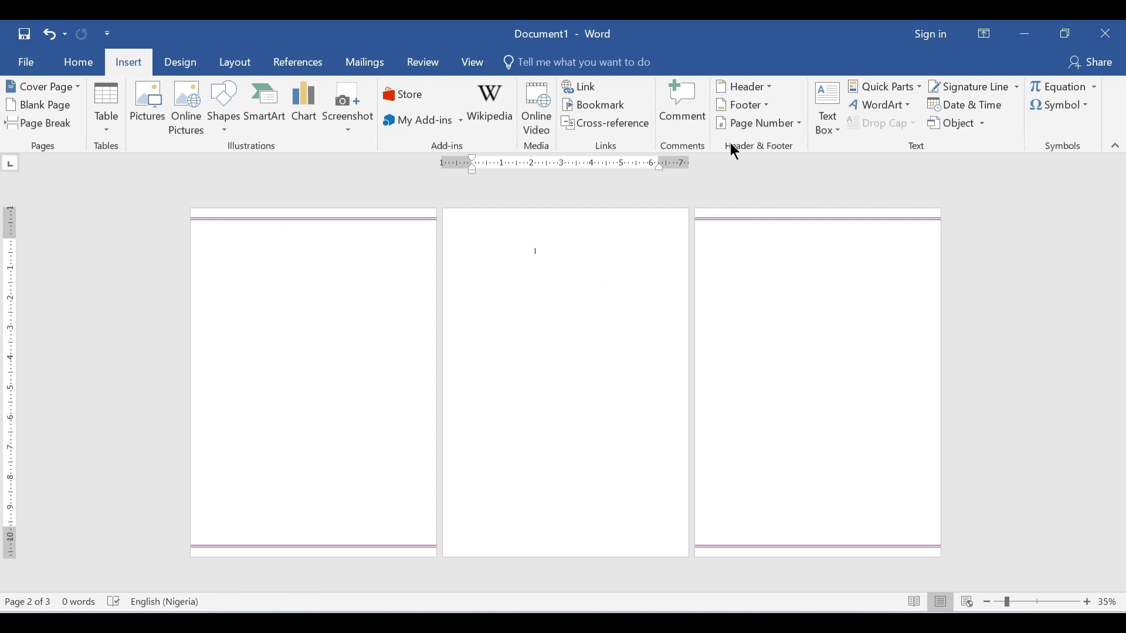
left_click(772, 88)
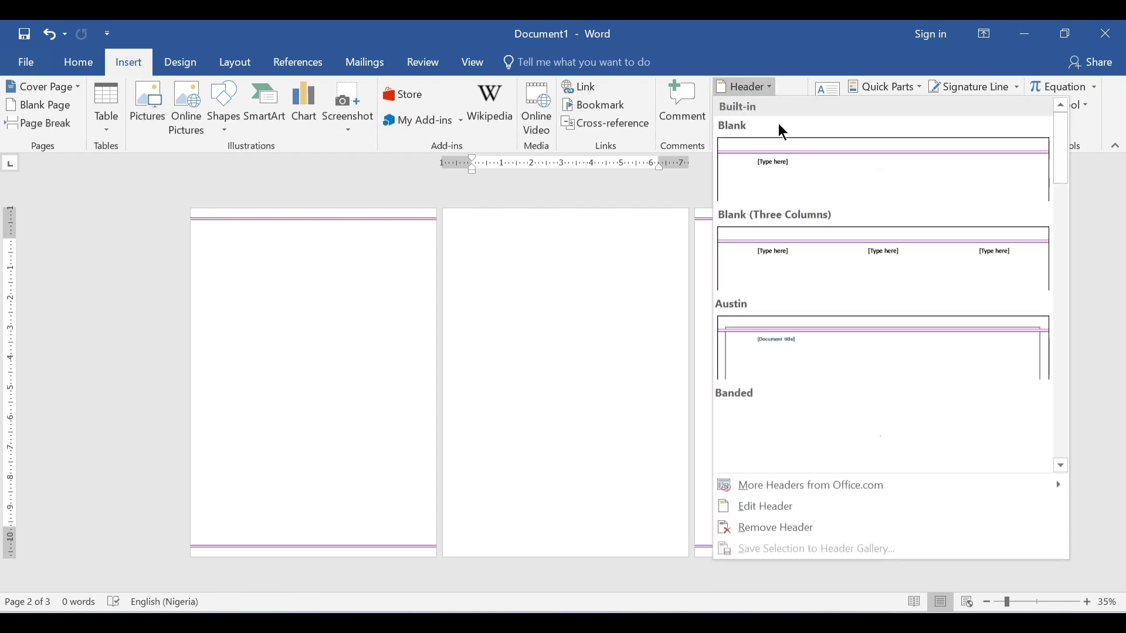
left_click(753, 508)
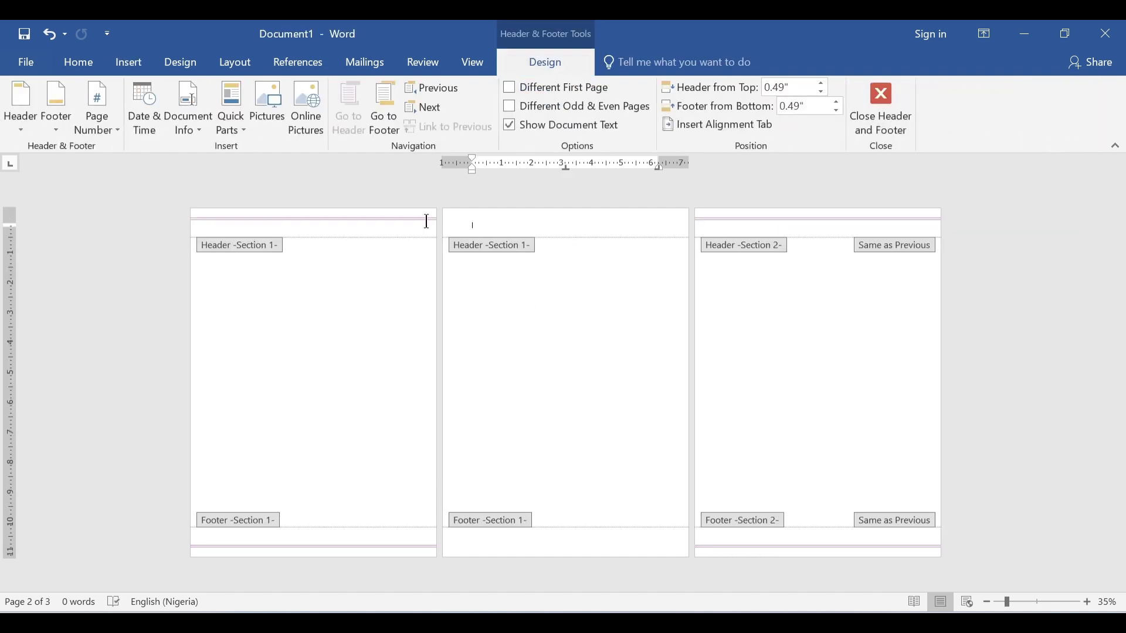
left_click(911, 103)
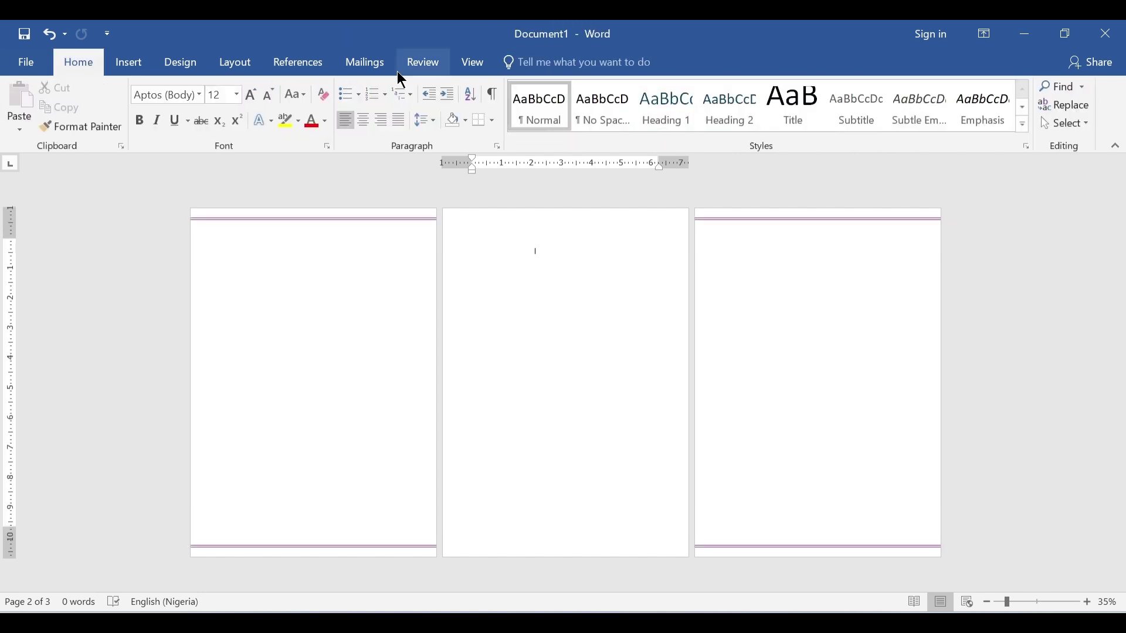
left_click(127, 64)
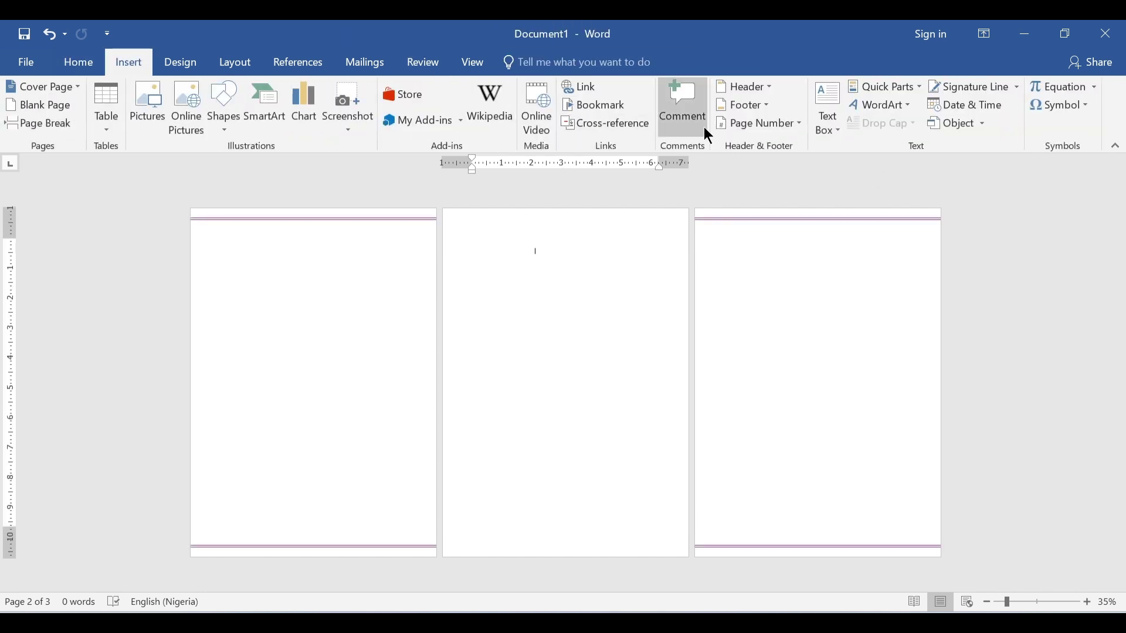
left_click(761, 110)
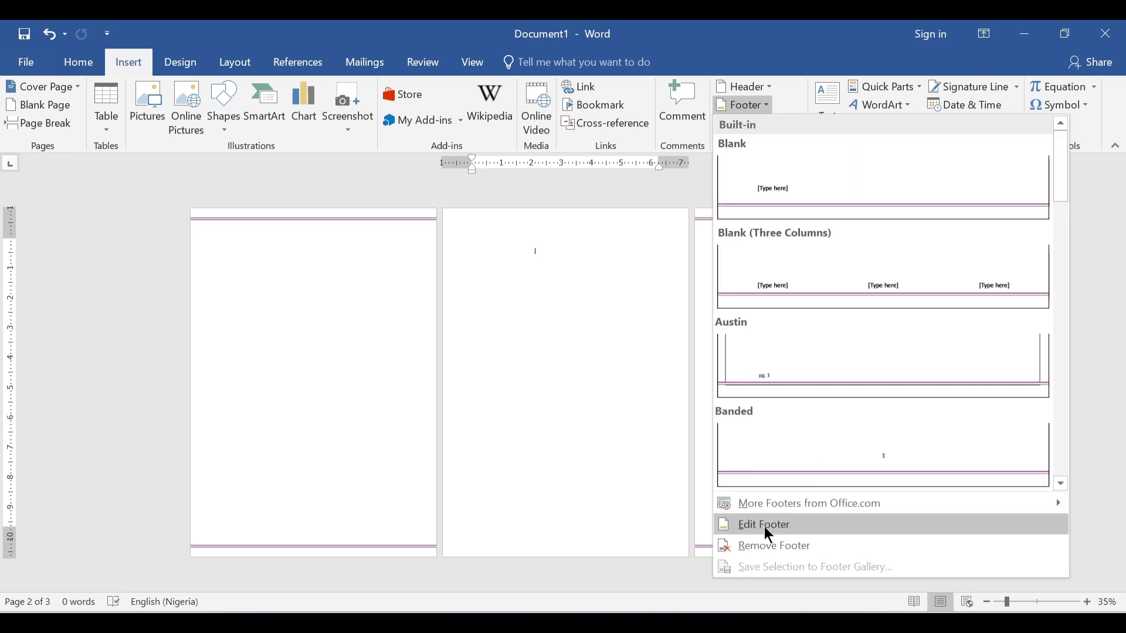
left_click(770, 527)
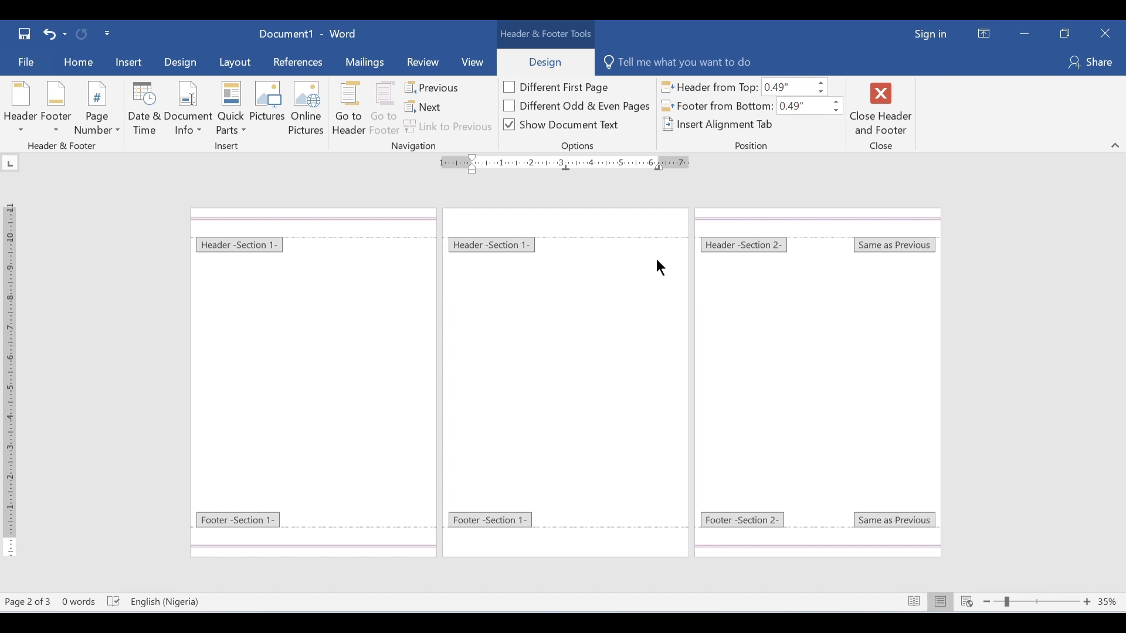
left_click(881, 111)
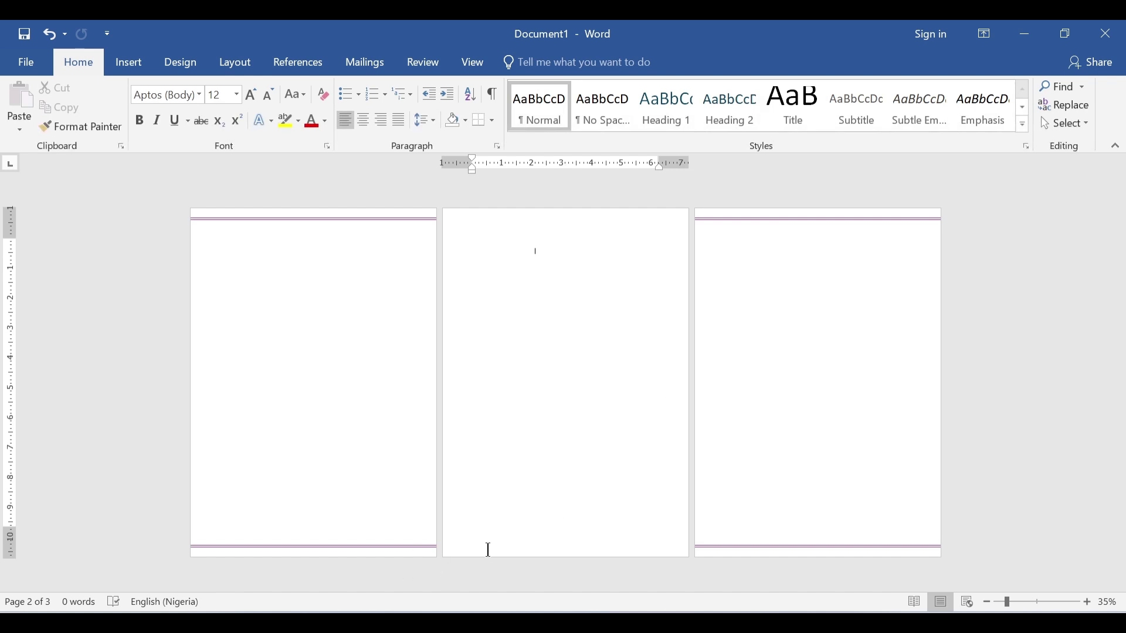
double_click(547, 540)
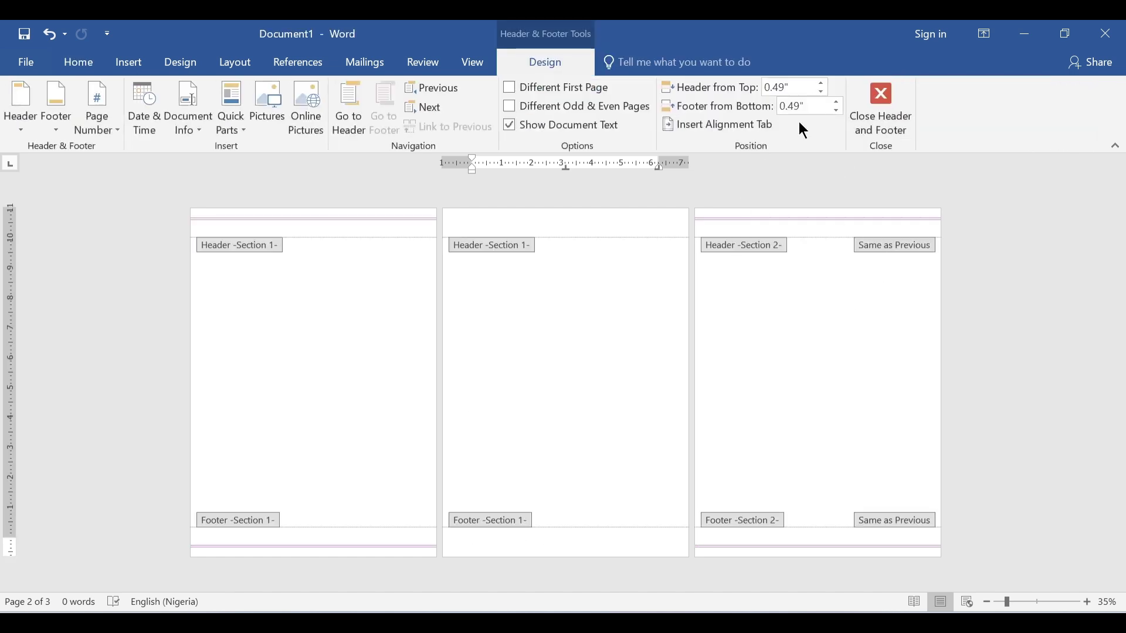
left_click(868, 99)
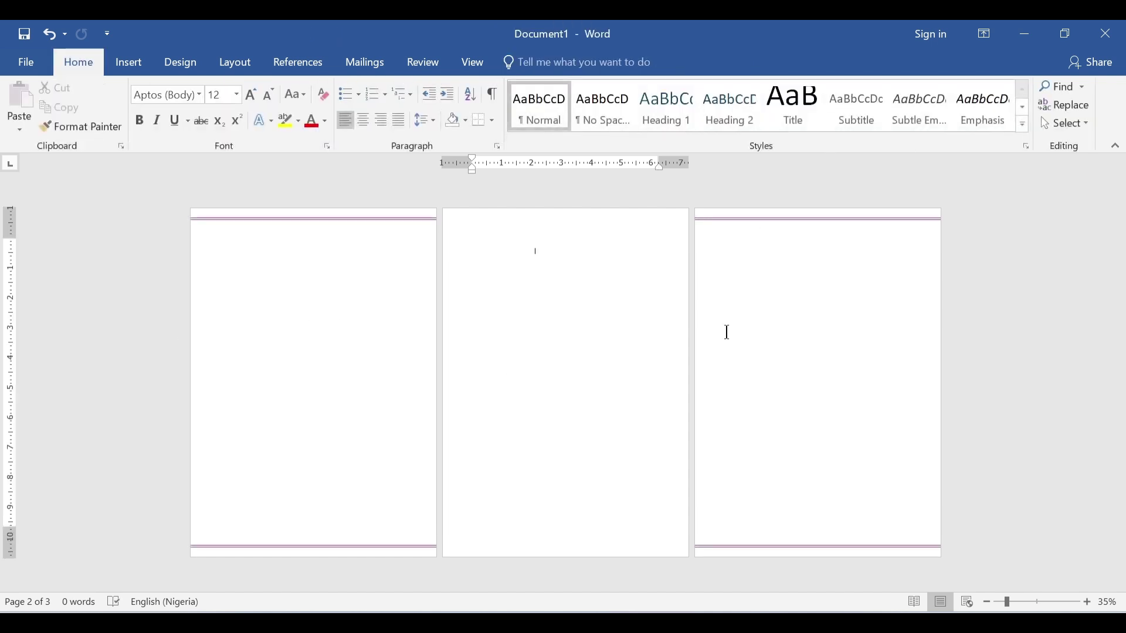
left_click(821, 279)
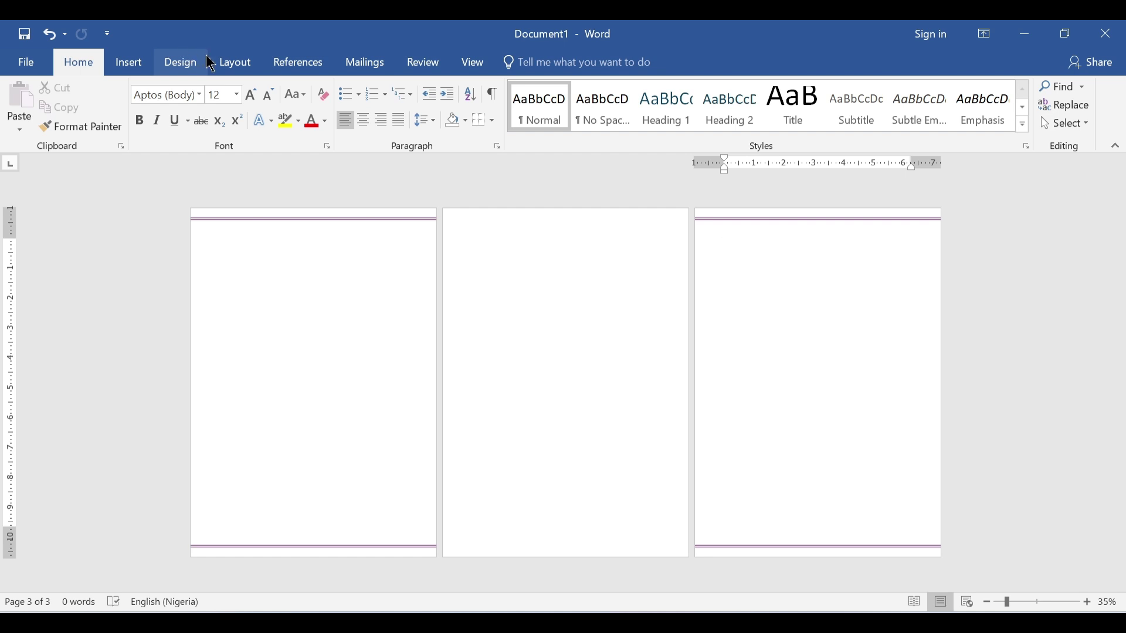
Set the page border to None, applied to this section only, removing it from page 3
left_click(177, 64)
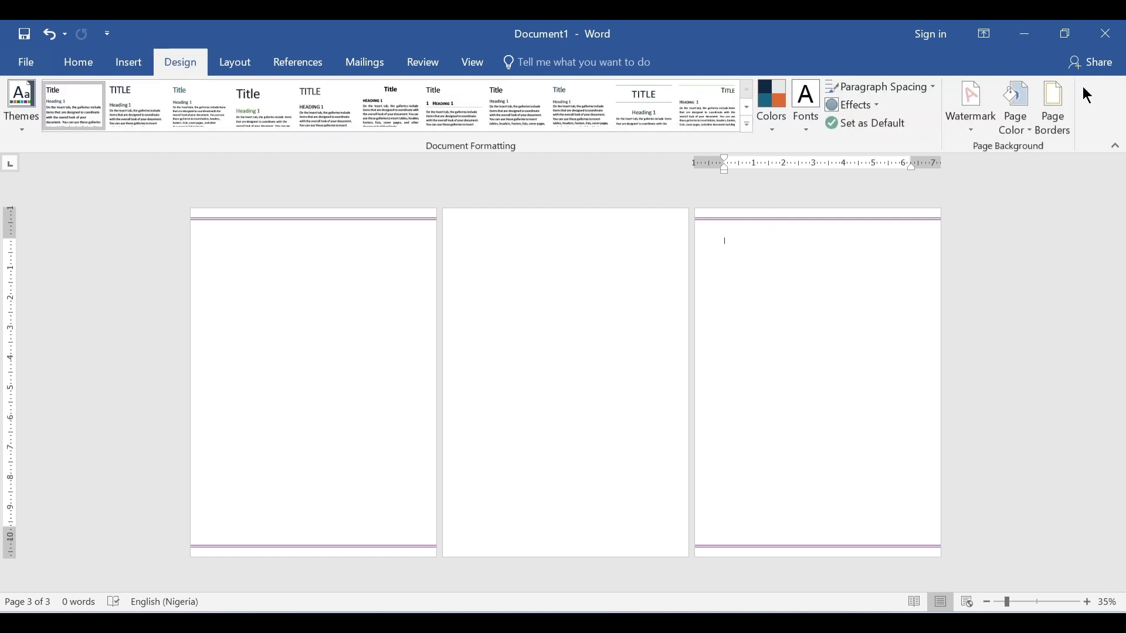
left_click(1065, 113)
left_click(655, 421)
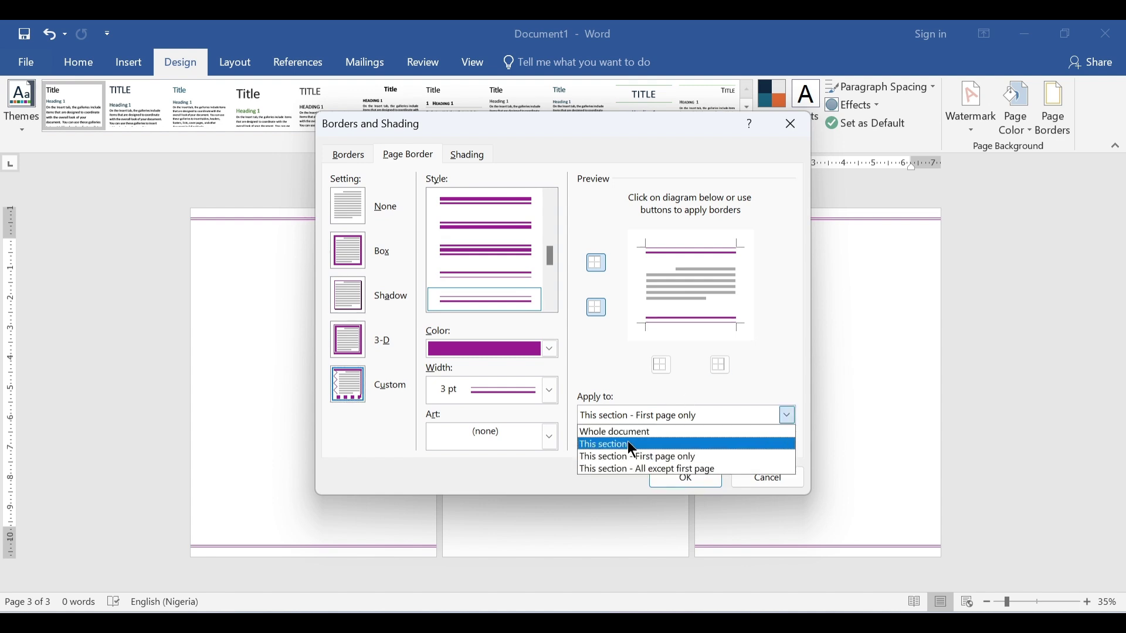
left_click(628, 442)
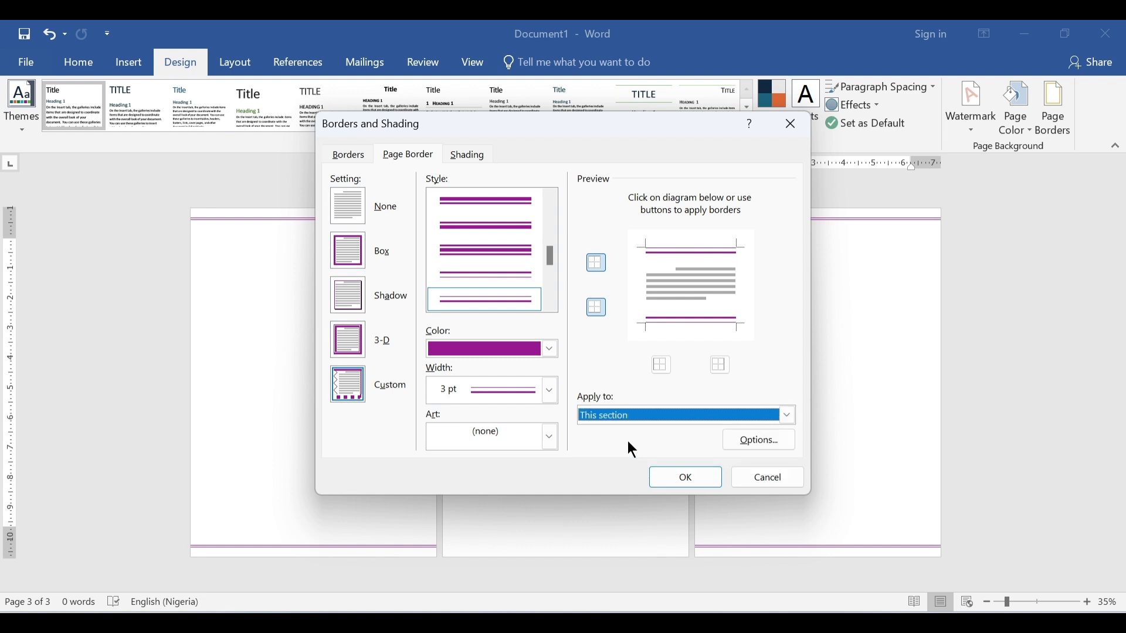
left_click(667, 408)
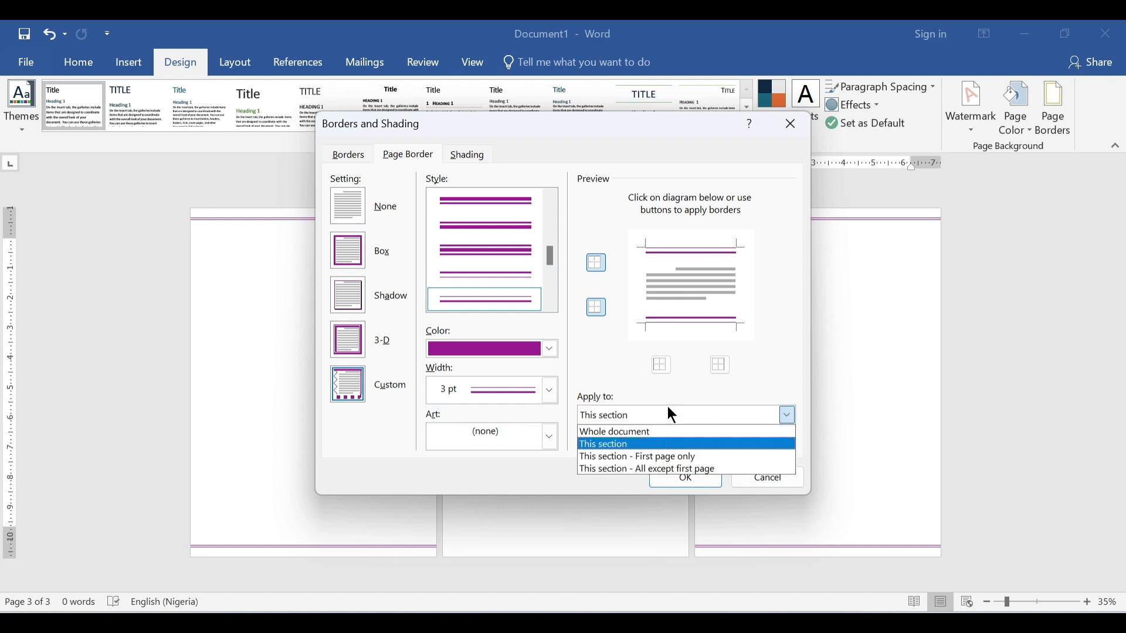
left_click(616, 445)
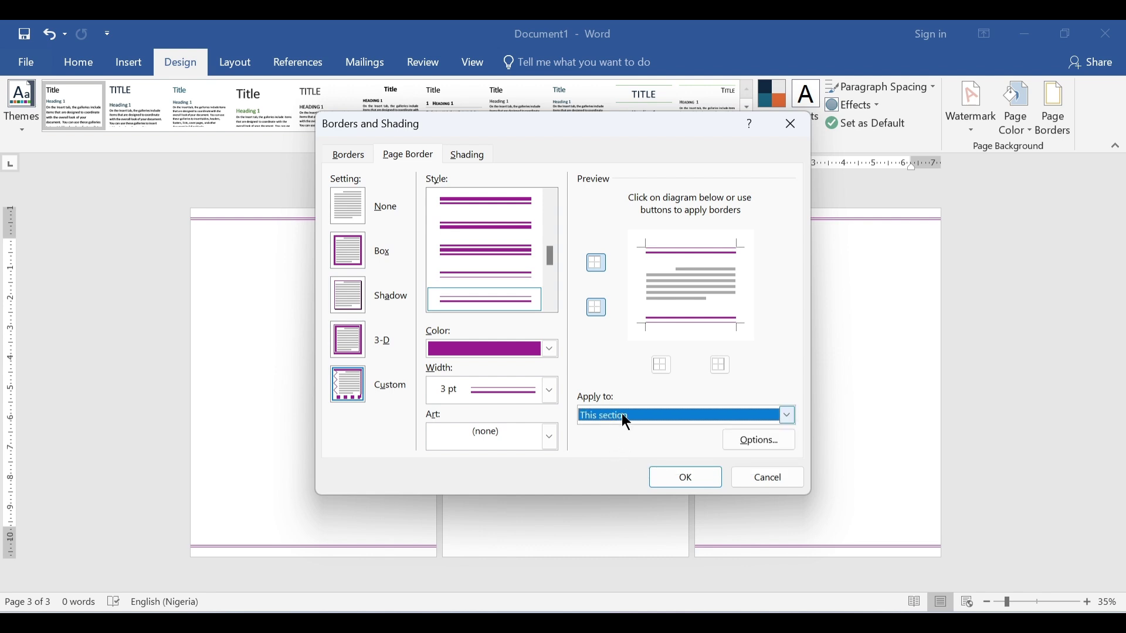
left_click(351, 212)
left_click(708, 476)
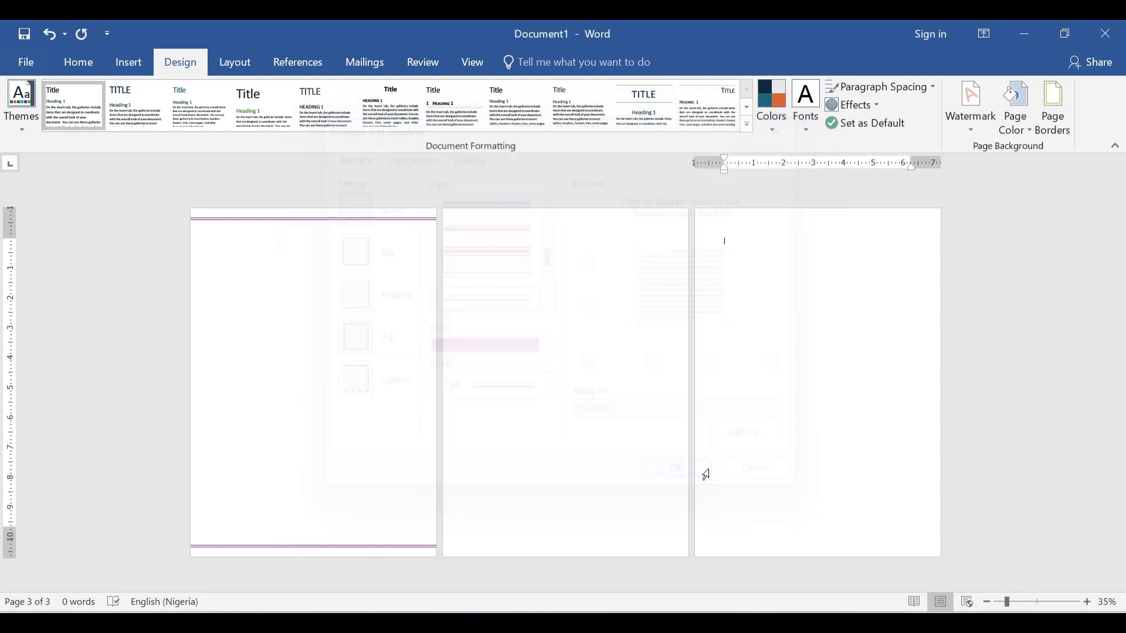